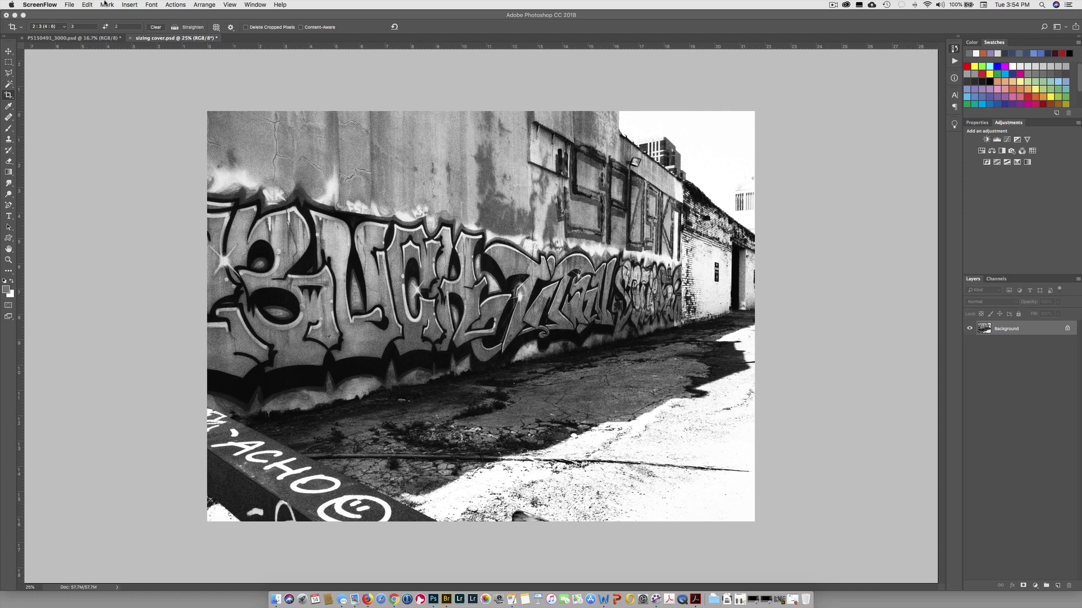
Select the Crop tool and apply the 2 : 3 (4 : 6) ratio preset to the graffiti photo.
left_click(8, 96)
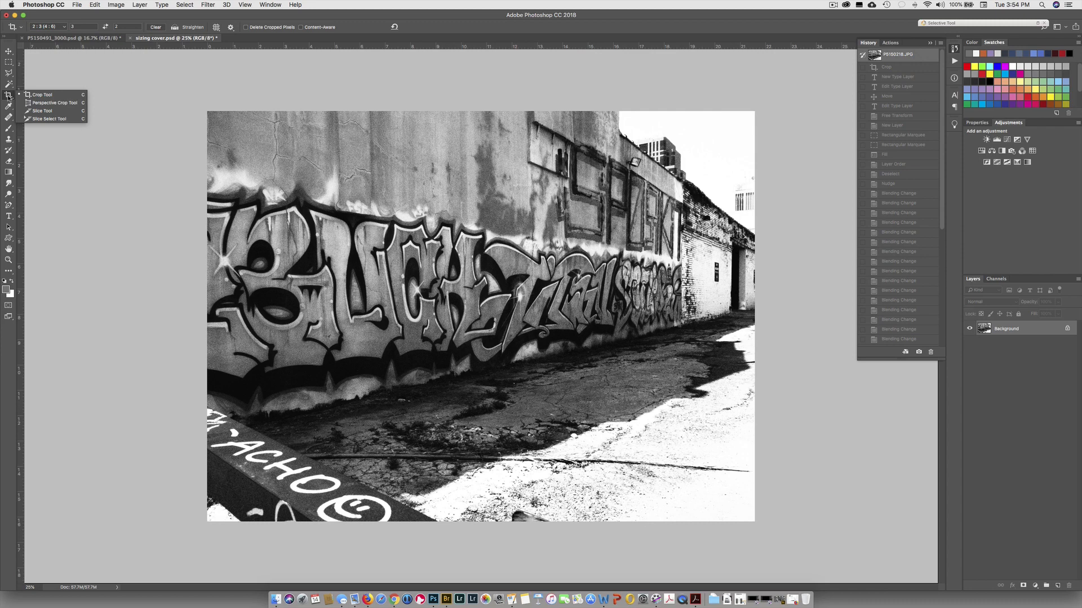
left_click(42, 97)
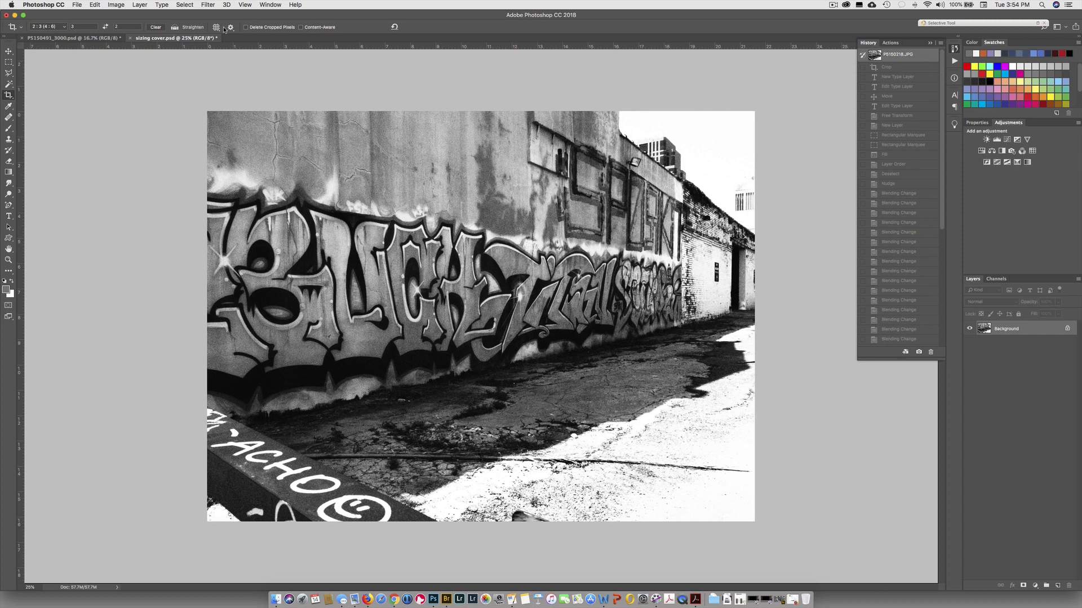
left_click(64, 27)
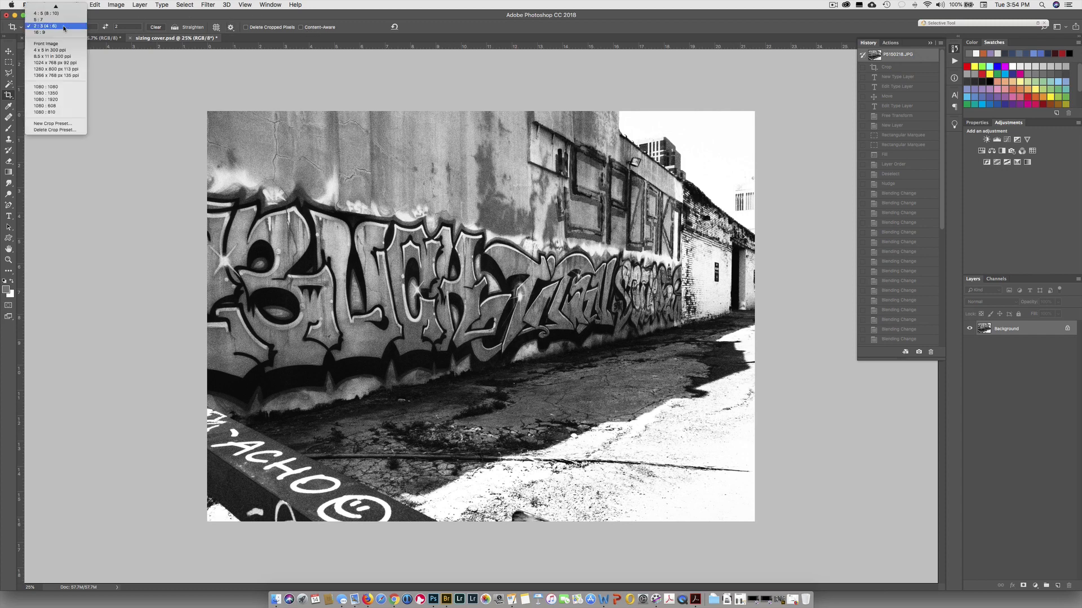
mouse_move(62, 4)
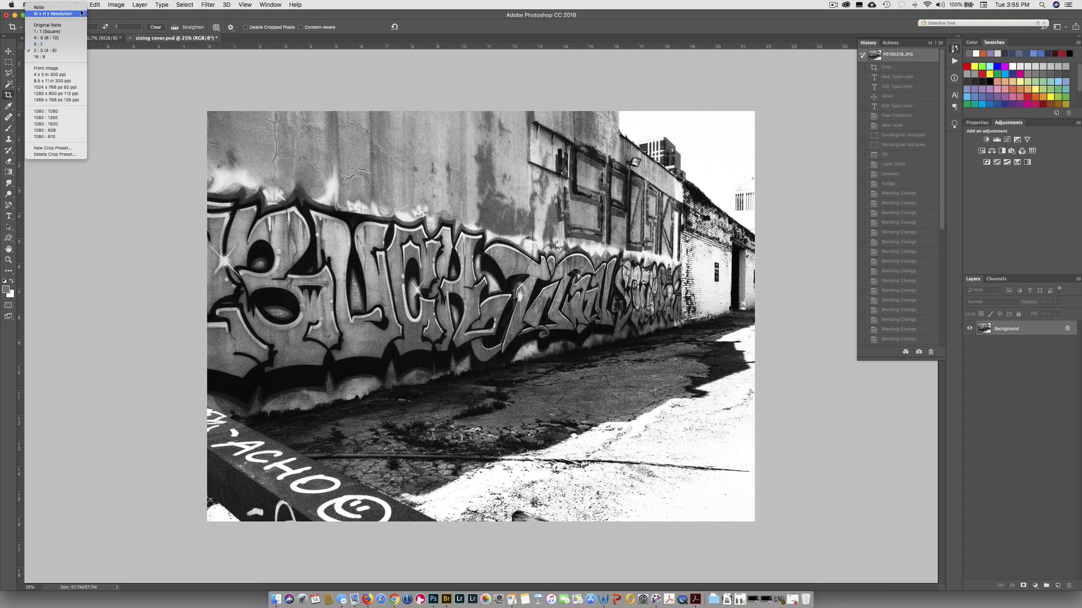
left_click(55, 50)
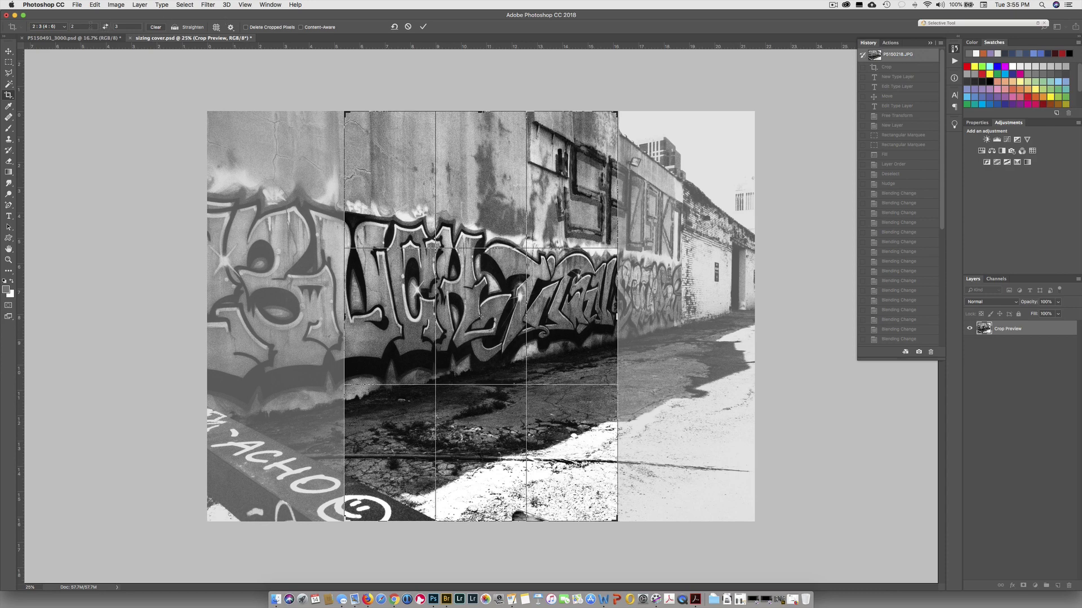
Swap the 2 : 3 crop between landscape and portrait orientation, and clear its aspect ratio values.
left_click(106, 28)
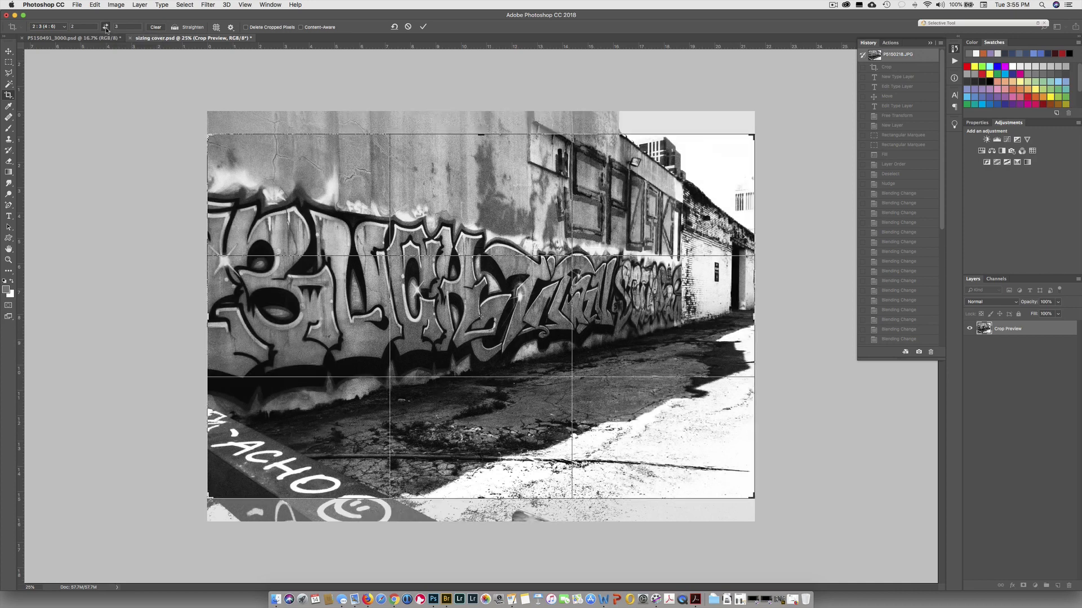
left_click(106, 28)
left_click(106, 28)
left_click(154, 27)
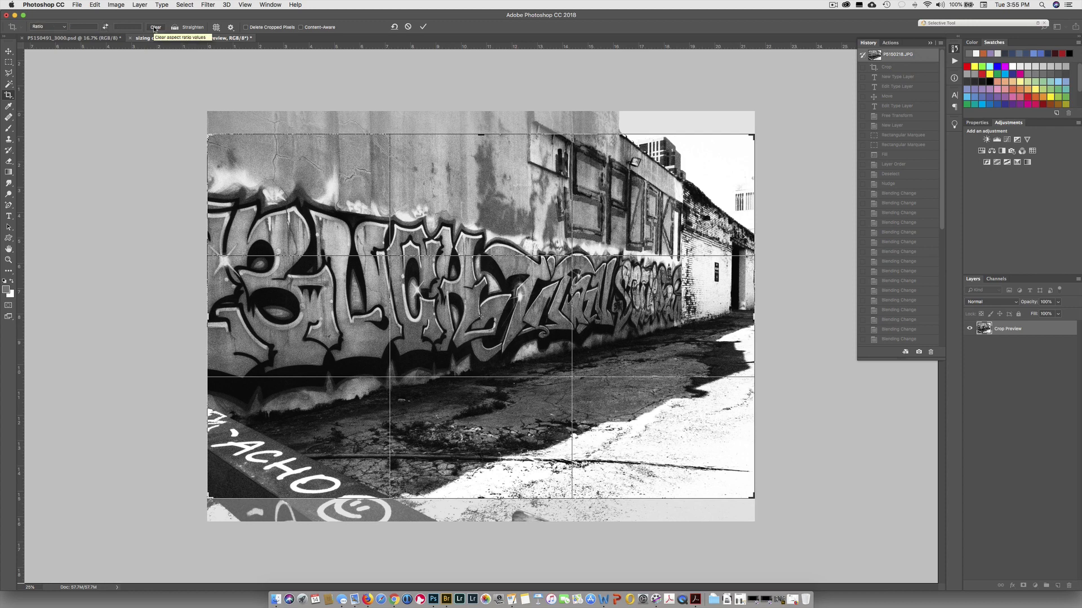
left_click_drag(479, 132, 477, 105)
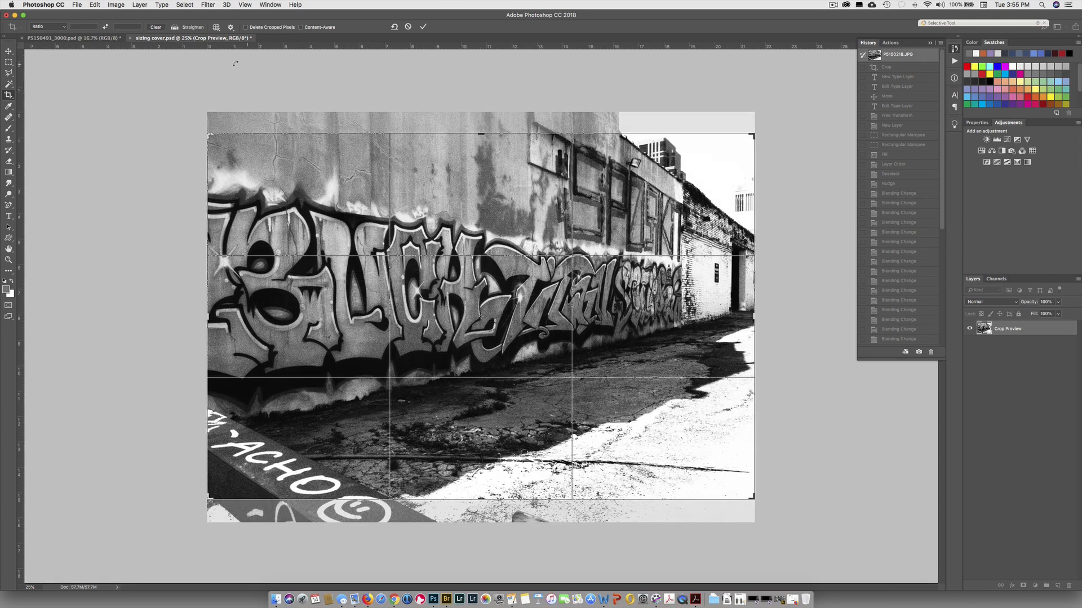
Try to straighten the photo along the slanted edge of the lettering on the upper wall.
left_click(175, 28)
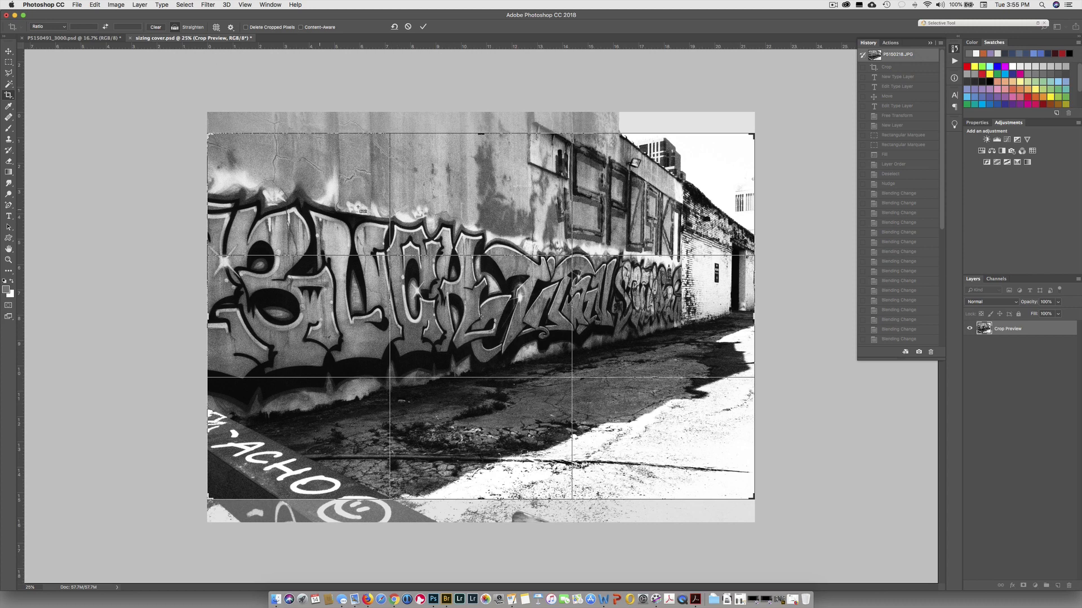
left_click_drag(535, 167, 576, 184)
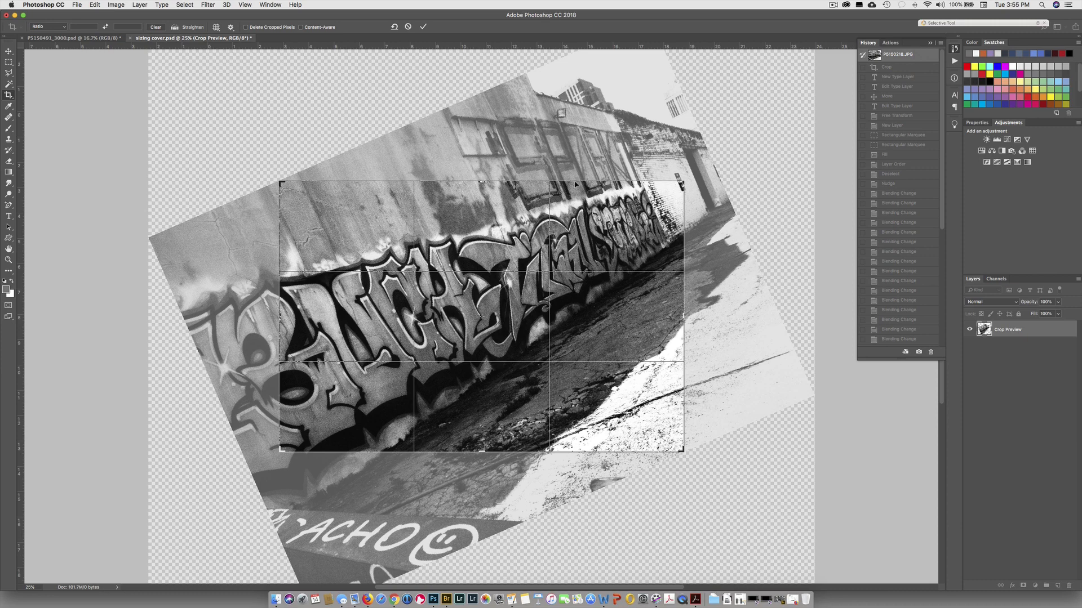
key("Return")
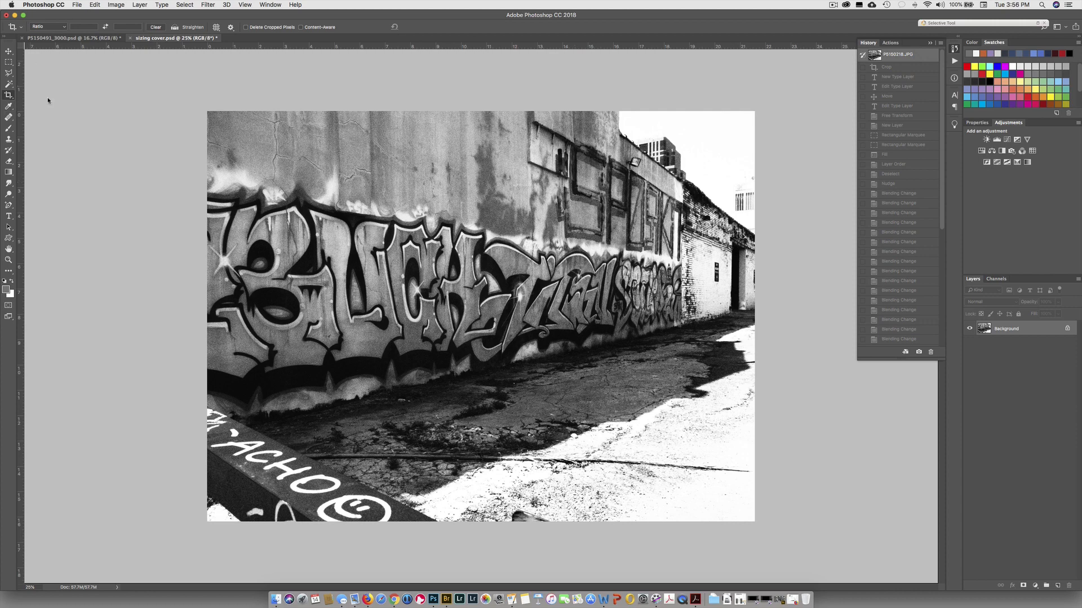
Preview the Grid, Diagonal and Golden Spiral overlays on a new crop, and restore the Rule of Thirds overlay.
left_click(334, 182)
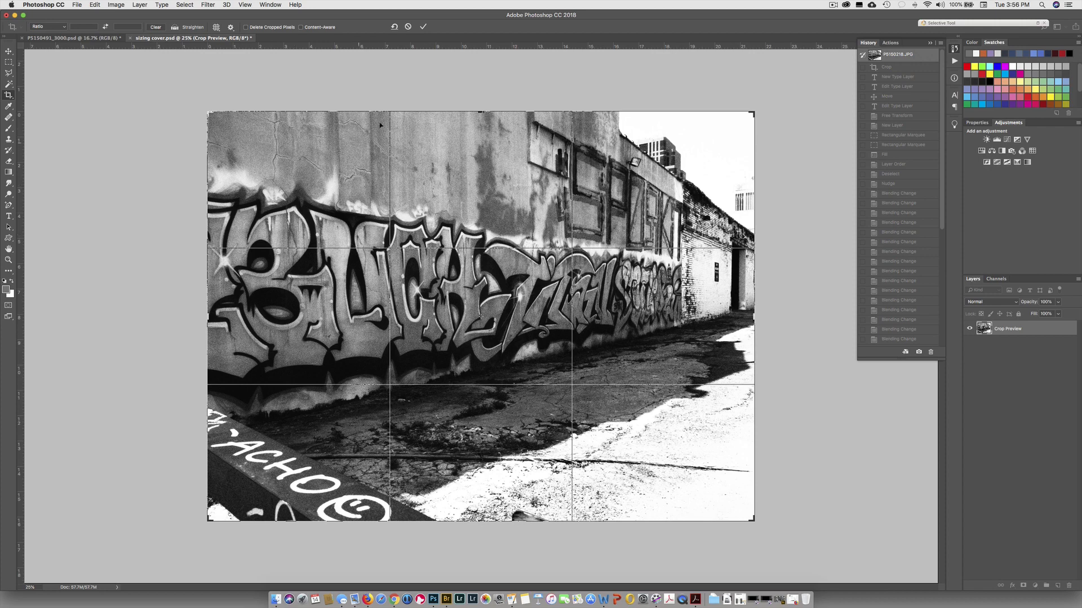
left_click(215, 27)
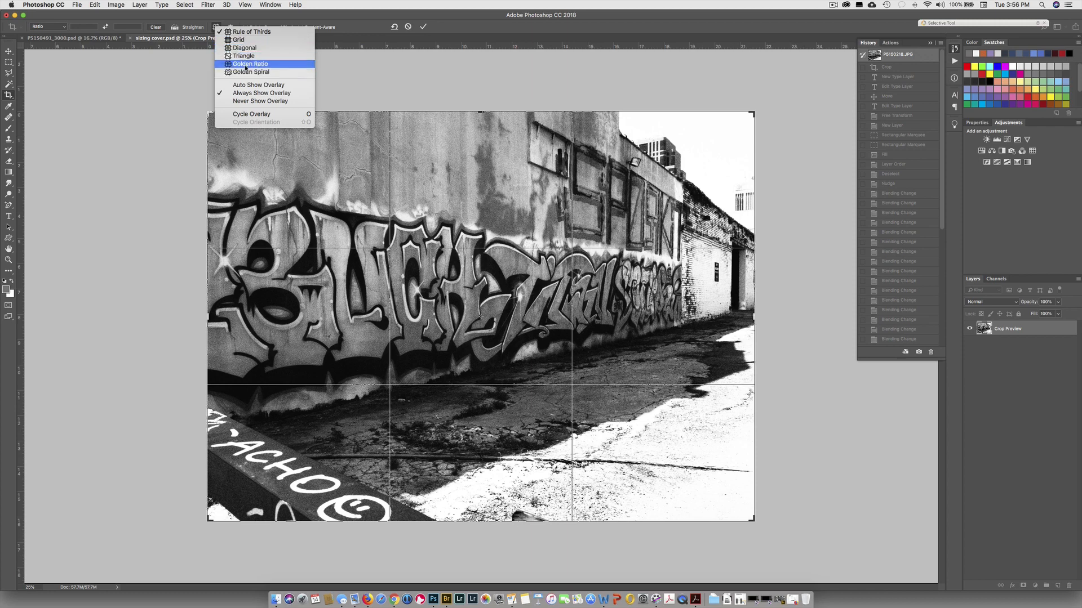
left_click(248, 40)
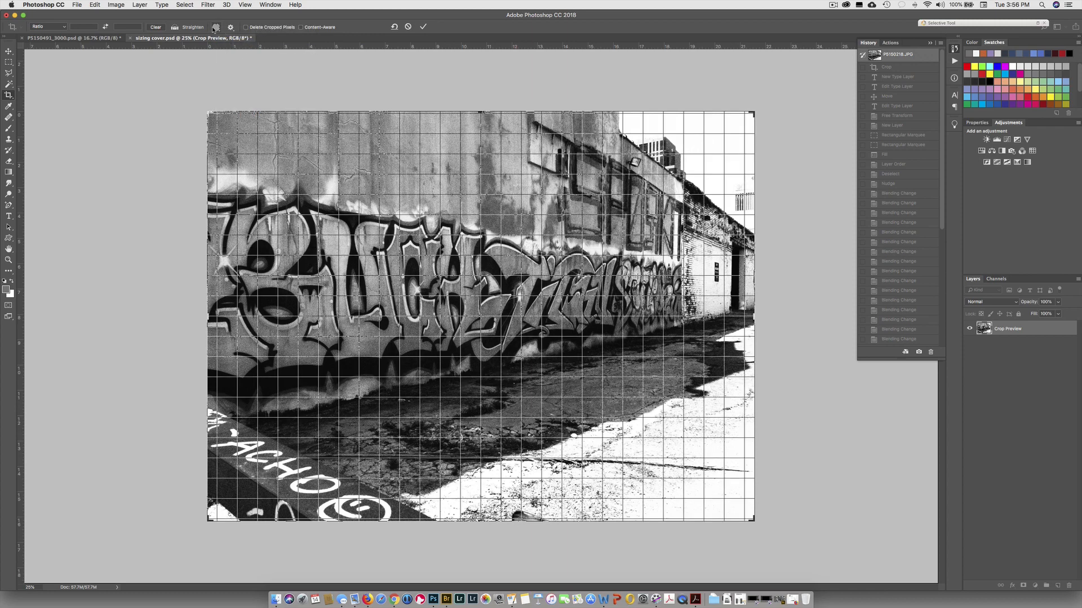
left_click(216, 27)
left_click(231, 51)
left_click(217, 27)
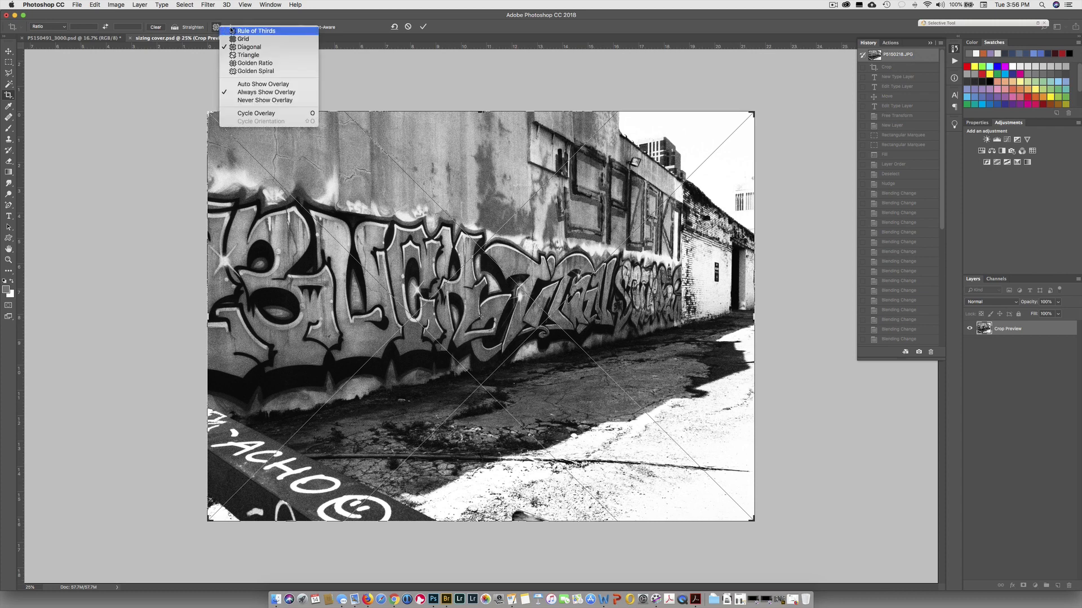
left_click(247, 72)
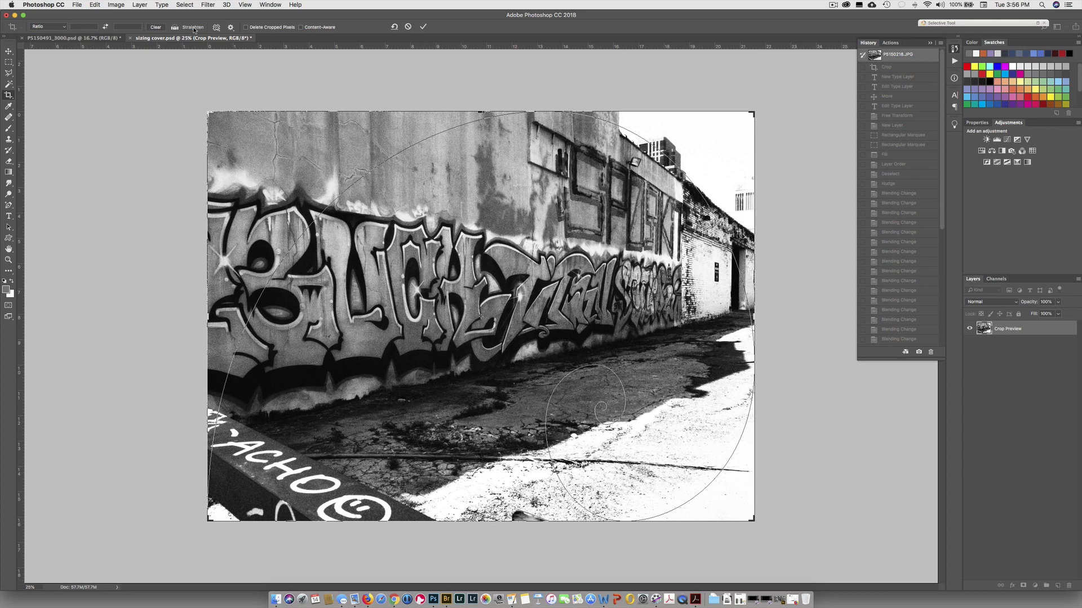
left_click(216, 28)
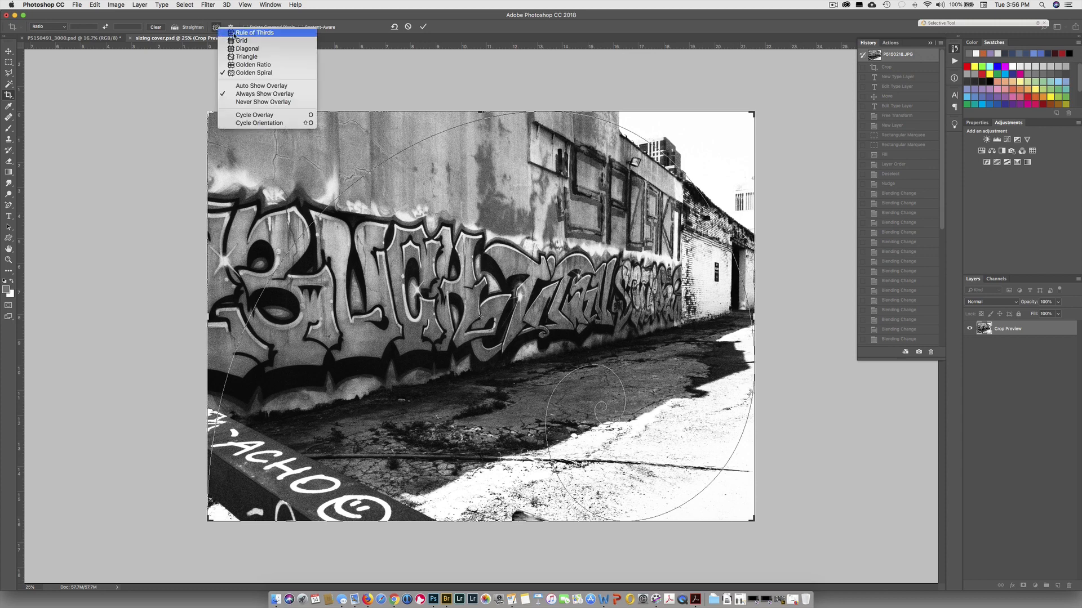
left_click(234, 33)
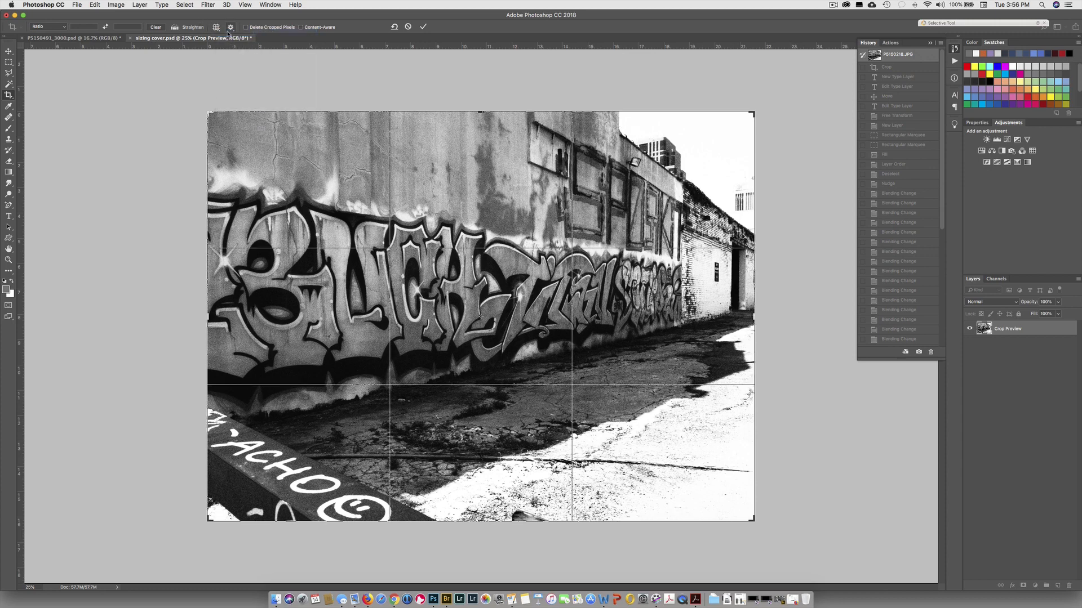
Shrink the crop inward from the photo's upper-left corner and set the crop shield opacity to 48%.
left_click(231, 28)
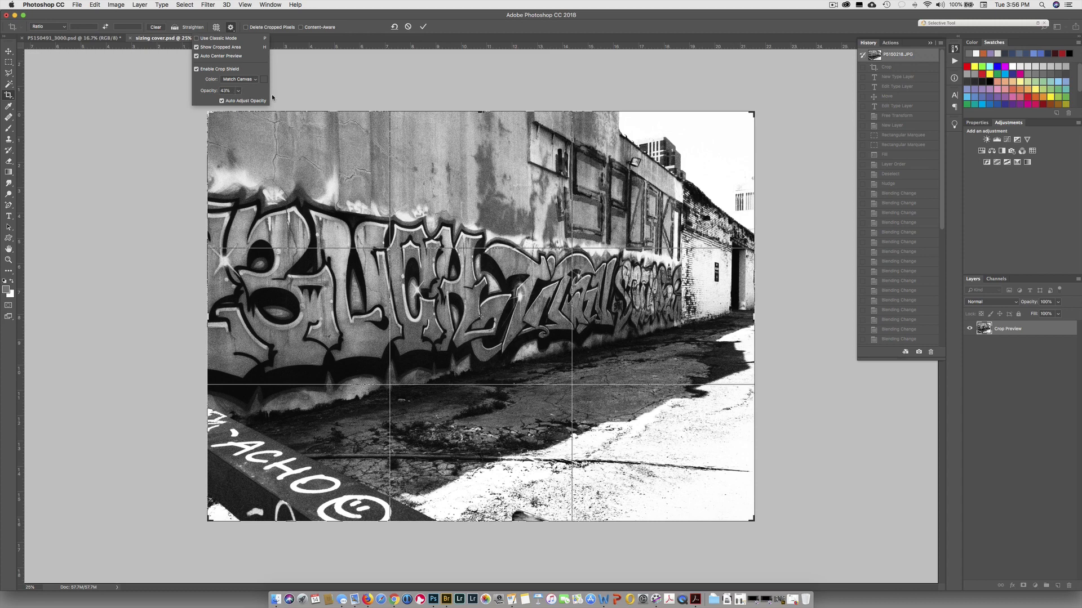
left_click(305, 141)
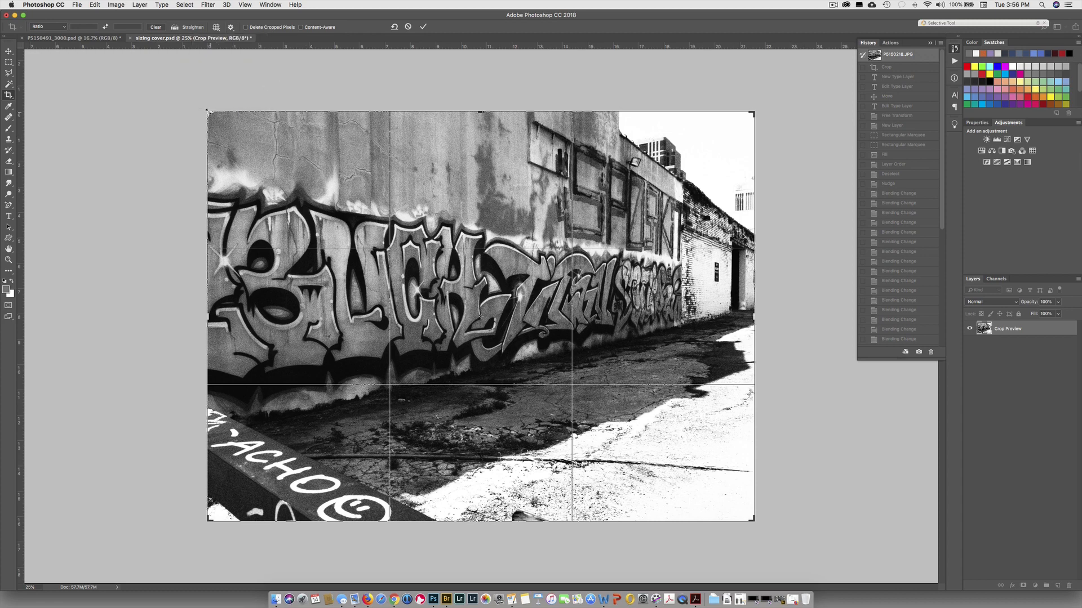
left_click_drag(207, 111, 391, 171)
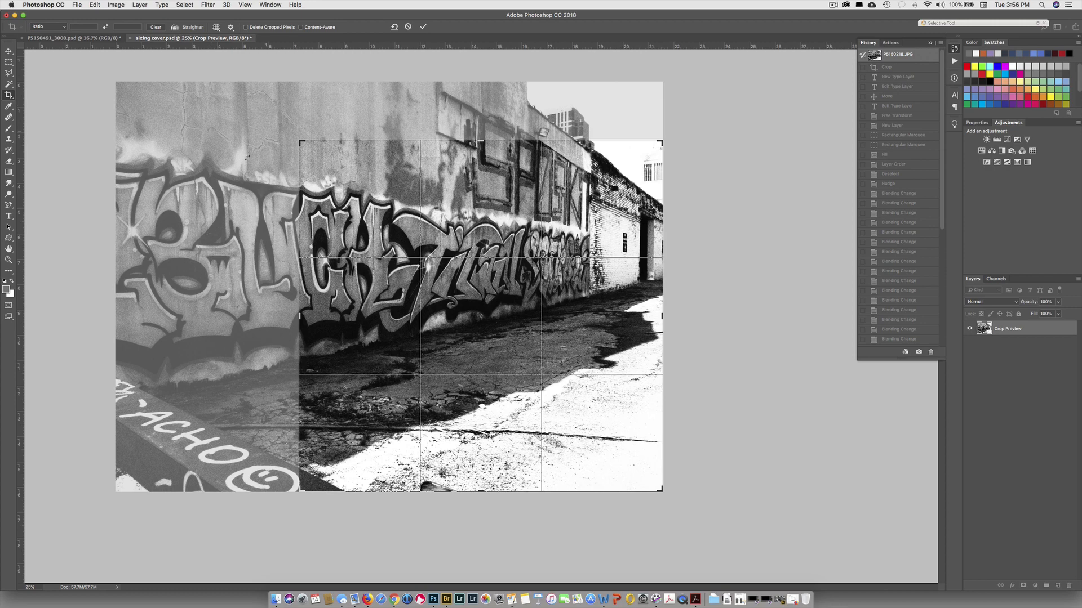
left_click(230, 27)
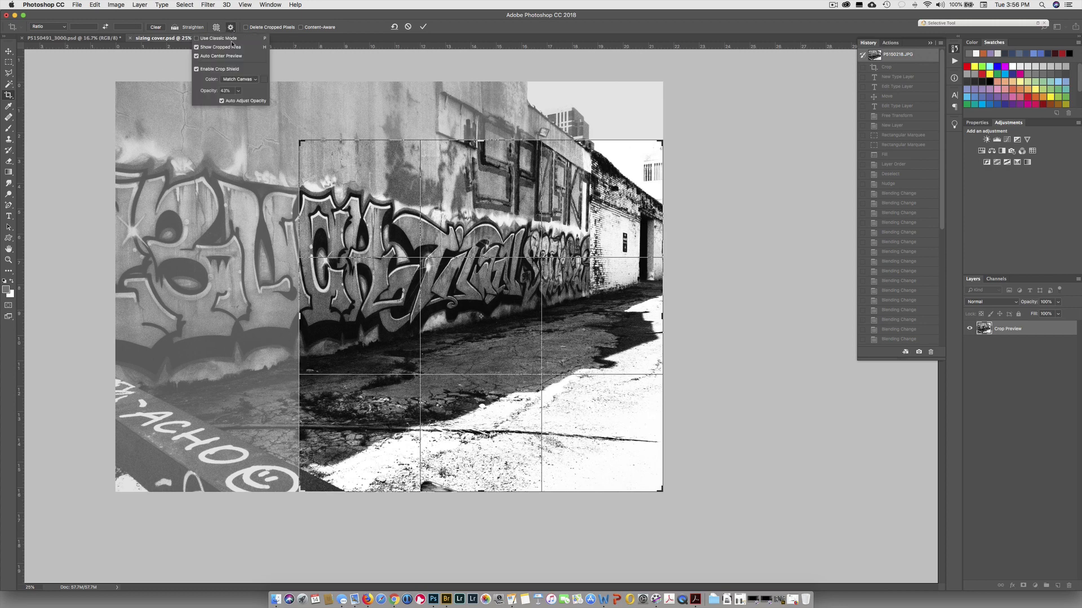
left_click(238, 91)
mouse_move(237, 101)
left_mouse_down()
mouse_move(322, 105)
mouse_move(222, 101)
mouse_move(240, 103)
left_mouse_up()
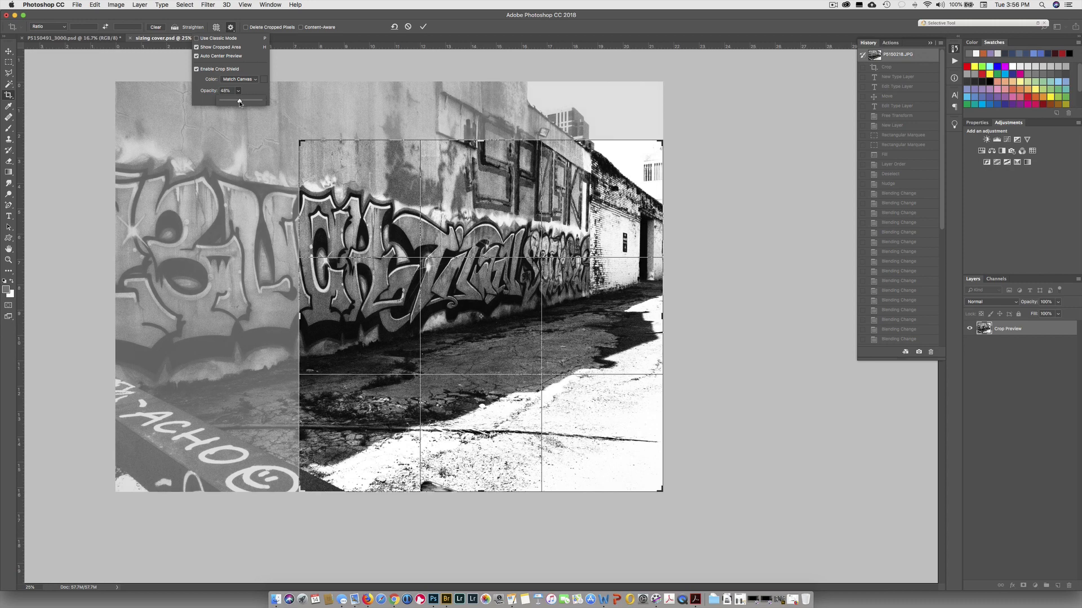
Try a custom red (#e71818) as the crop shield color, and set it back to Match Canvas.
left_click(252, 81)
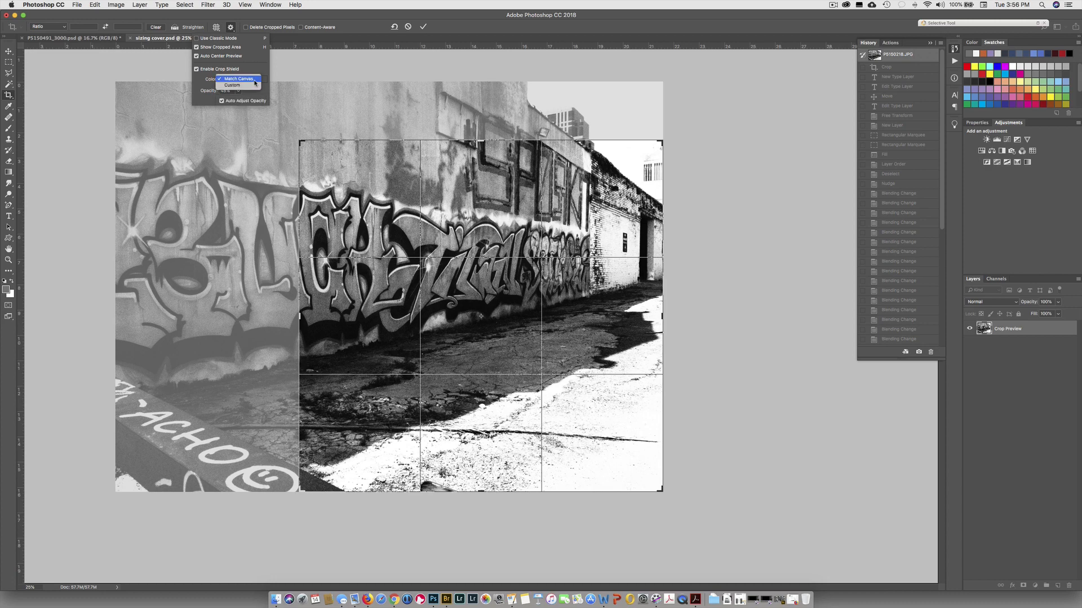
left_click(254, 85)
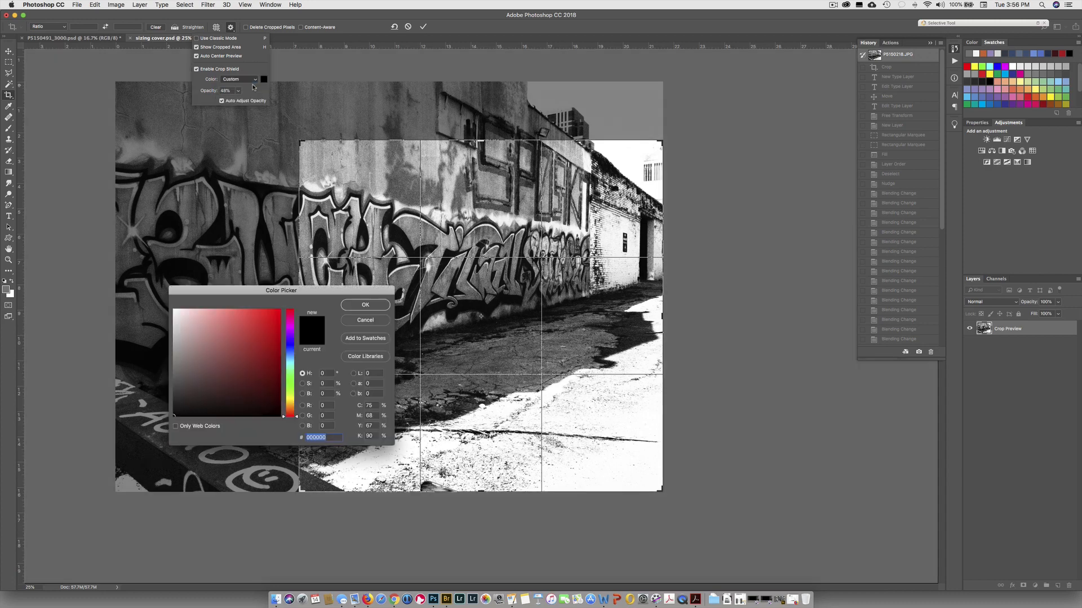
left_click(270, 319)
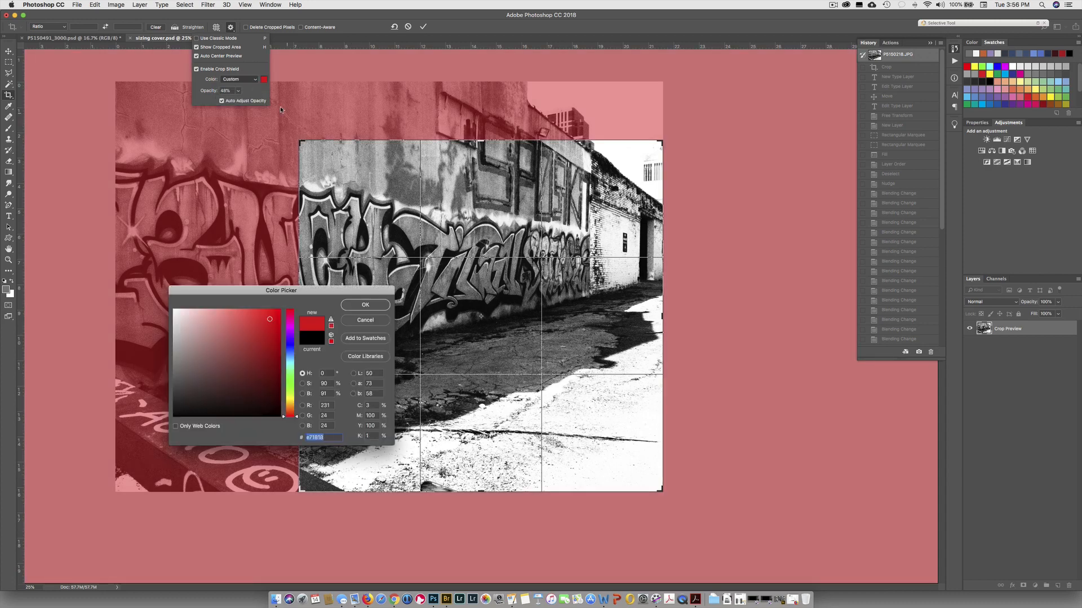
left_click(364, 304)
left_click(252, 82)
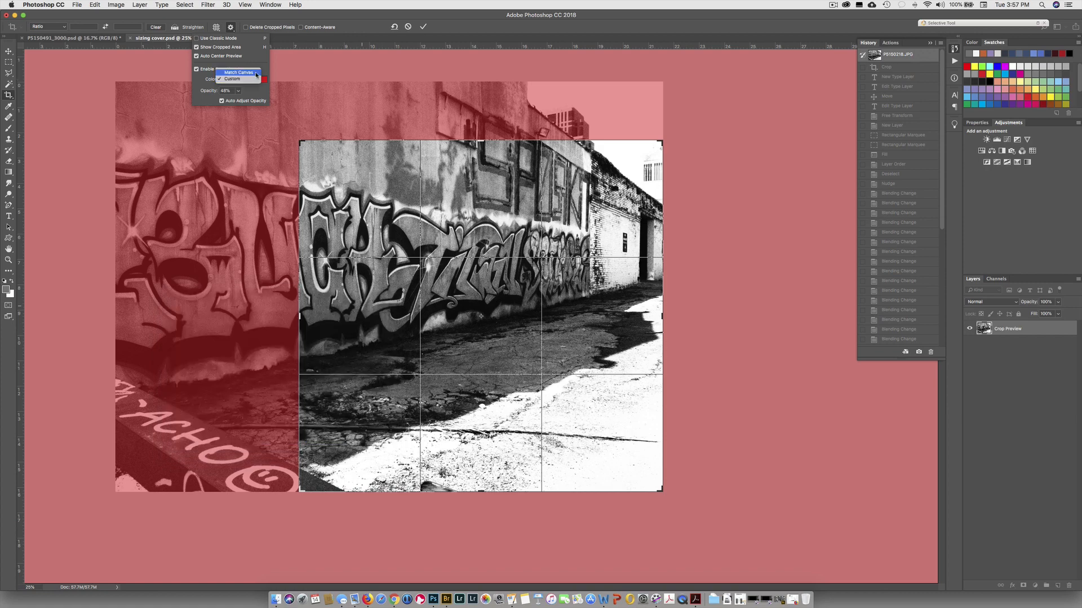
left_click(238, 72)
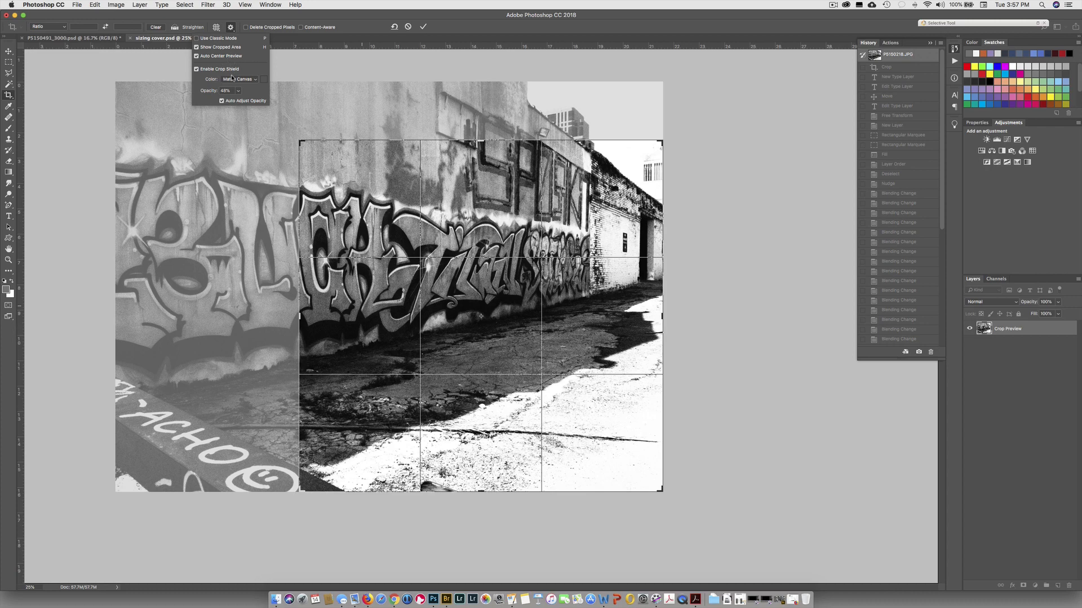
left_click(231, 27)
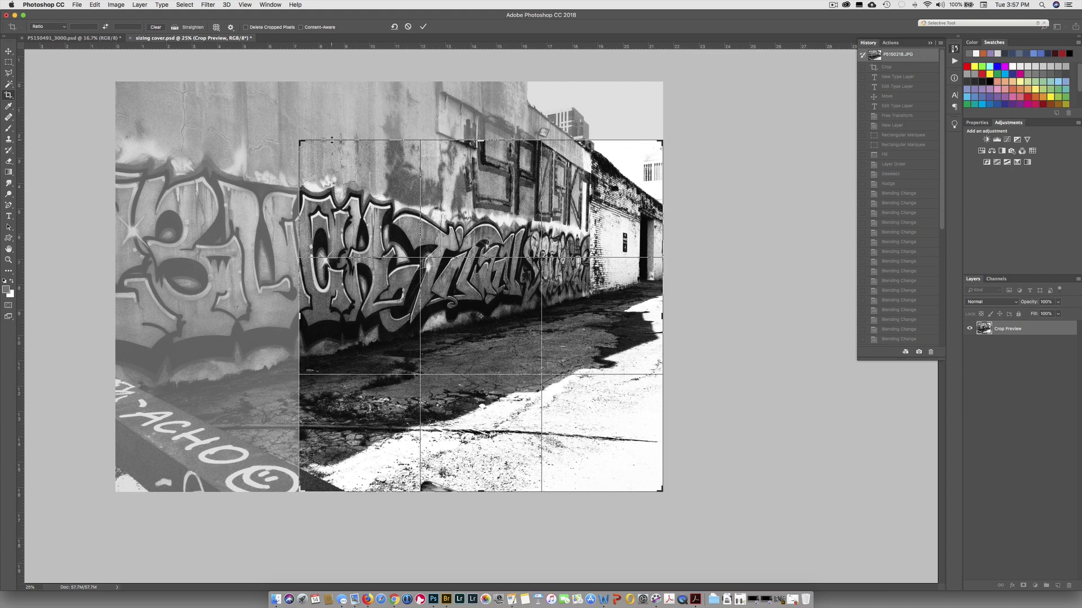
Try the Original Ratio preset on the current crop, and leave the crop preview.
left_click(48, 27)
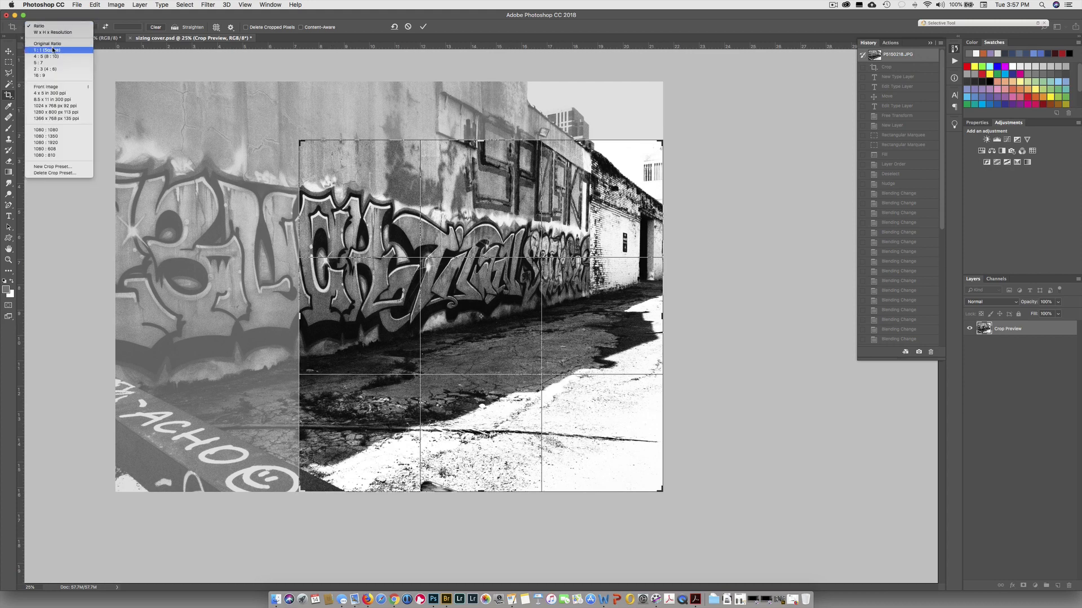
left_click(54, 44)
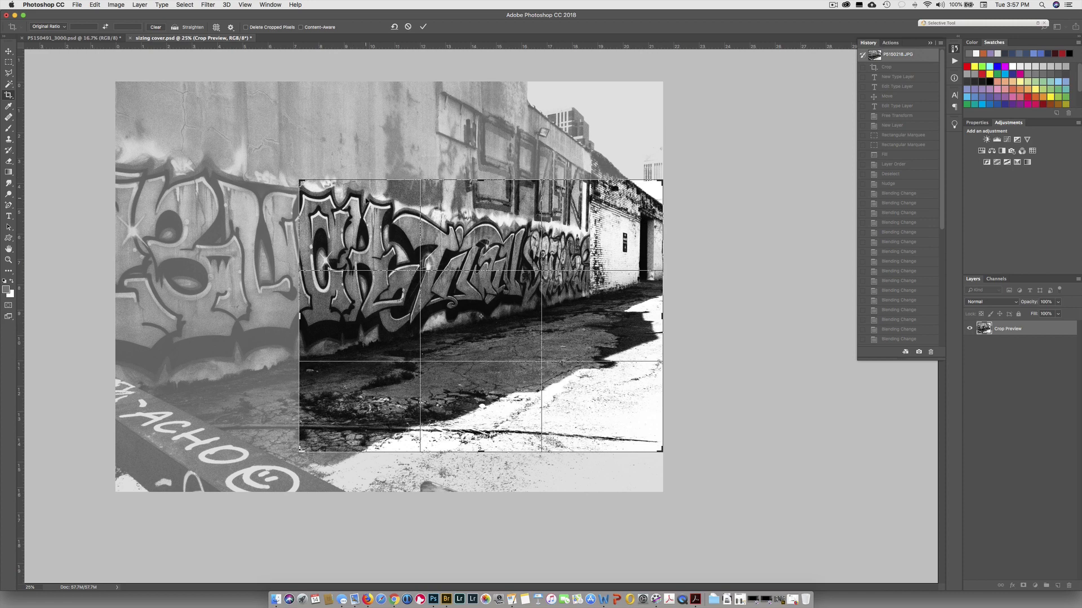
key("Return")
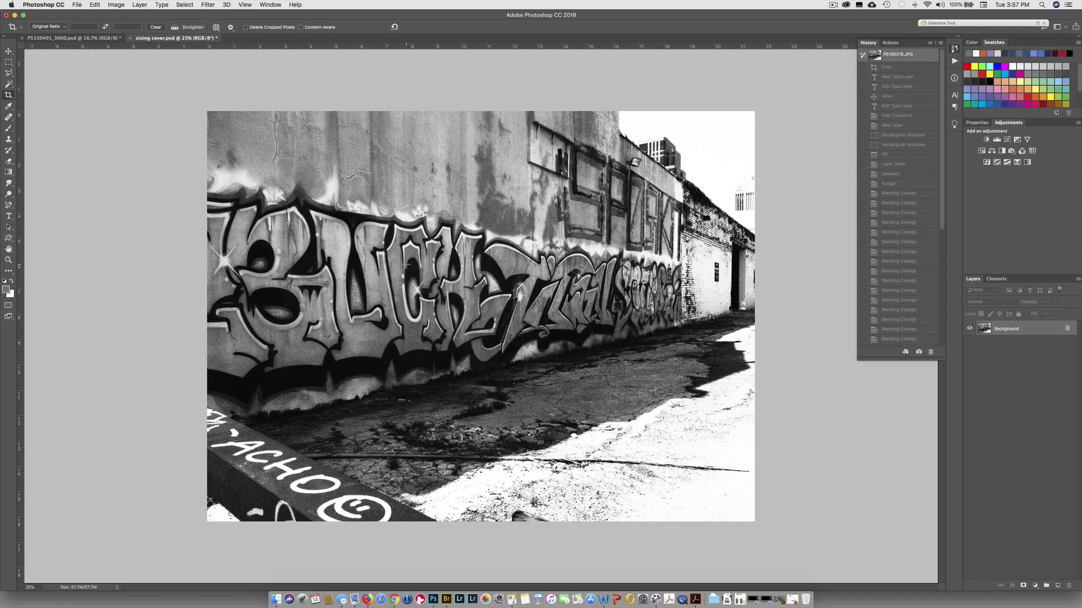
Start a new crop on the photo and apply the 1 : 1 (Square) ratio preset.
left_click(406, 264)
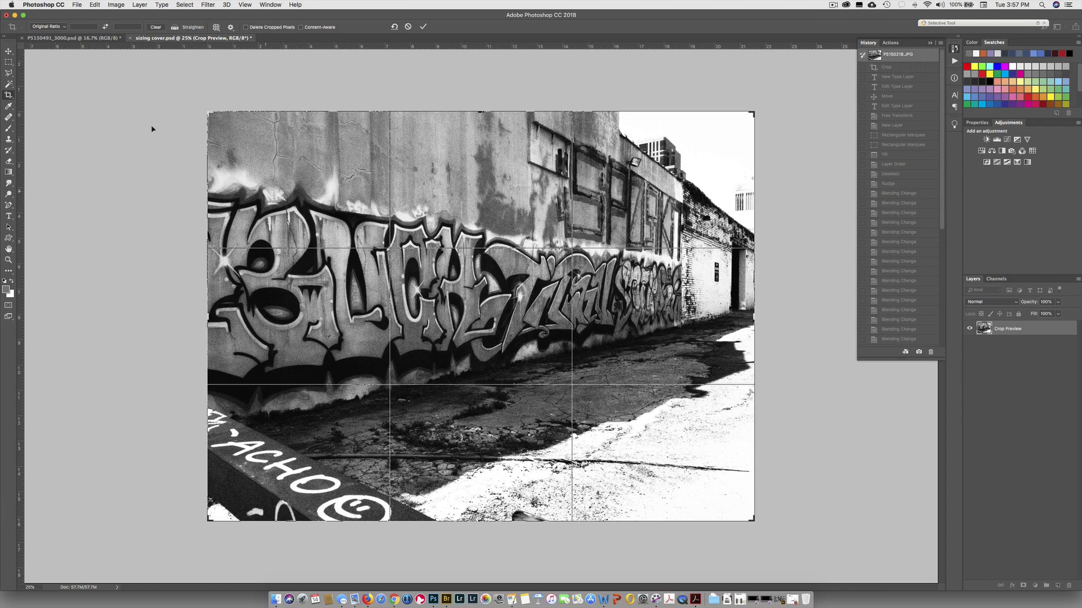
left_click(62, 27)
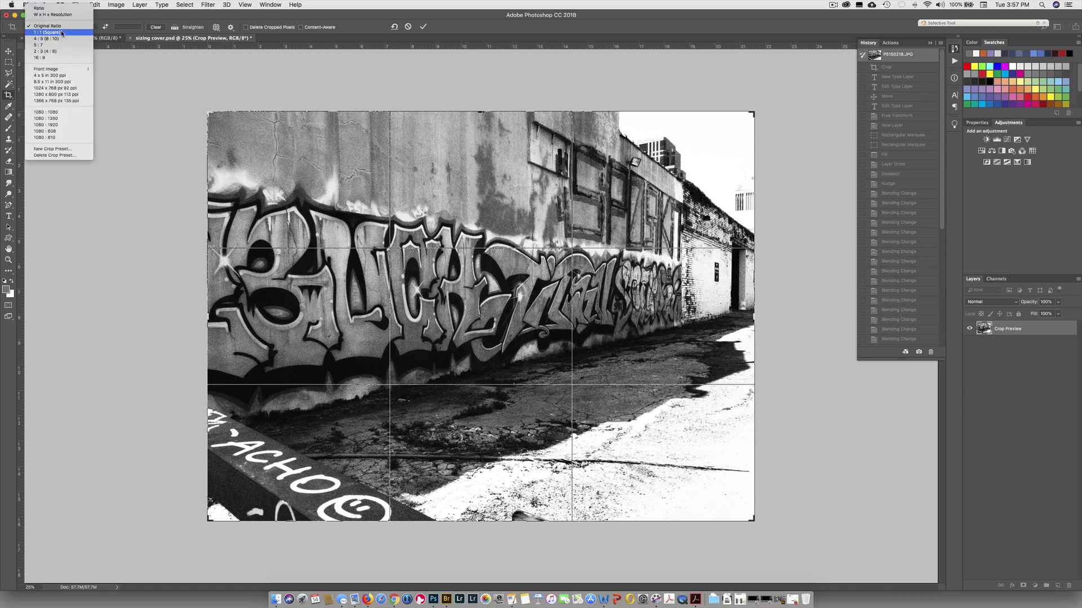
left_click(62, 33)
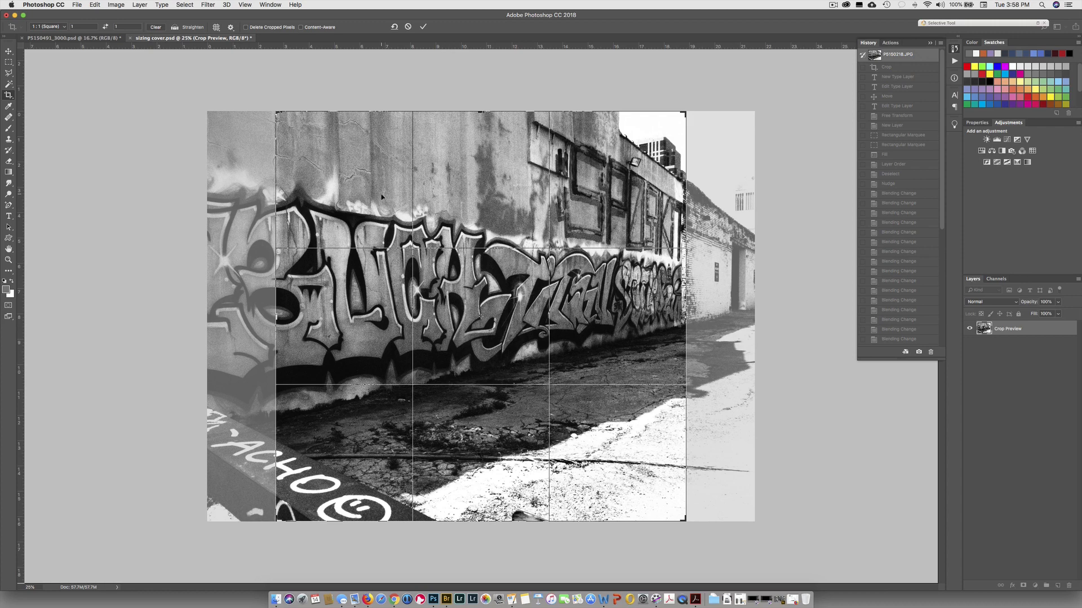
Try a square crop with the photo shifted right and the frame enlarged past the photo's upper edge, and undo the crop.
left_click_drag(364, 195, 414, 195)
key("super+r")
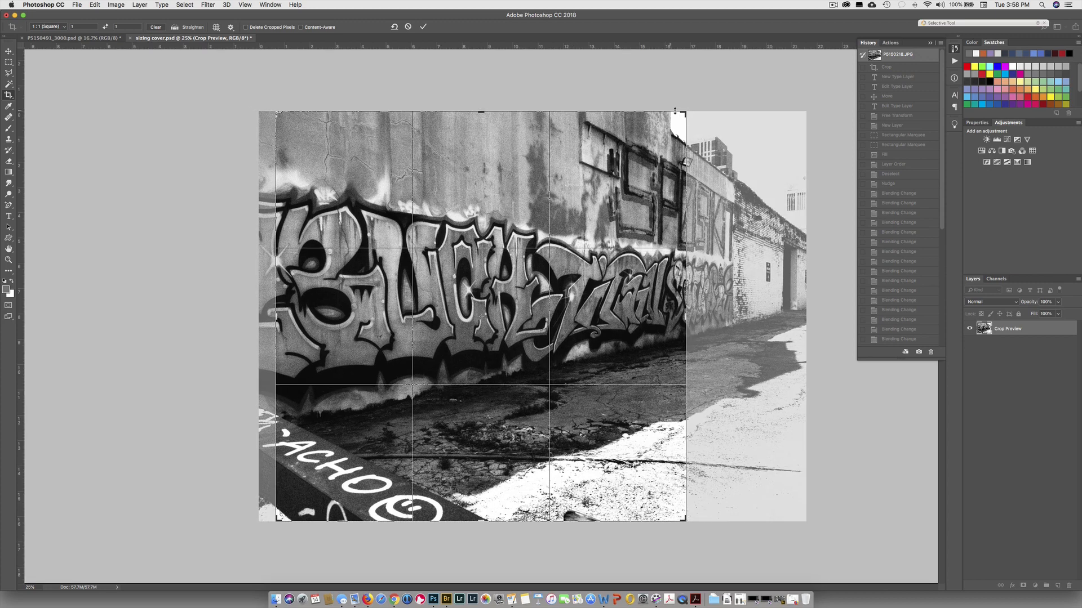
left_click_drag(675, 111, 705, 97)
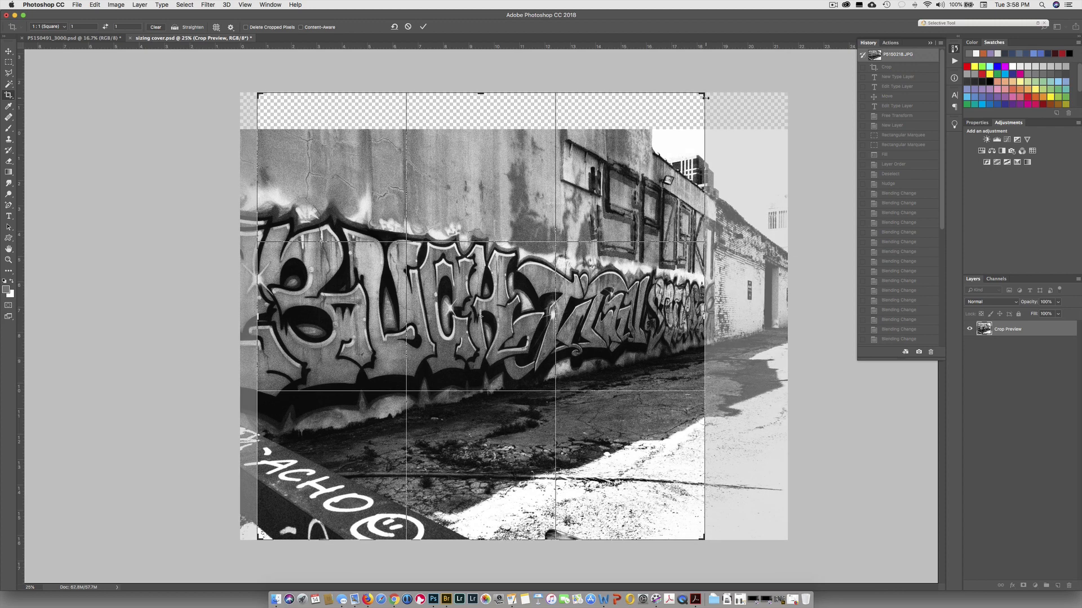
key("Return")
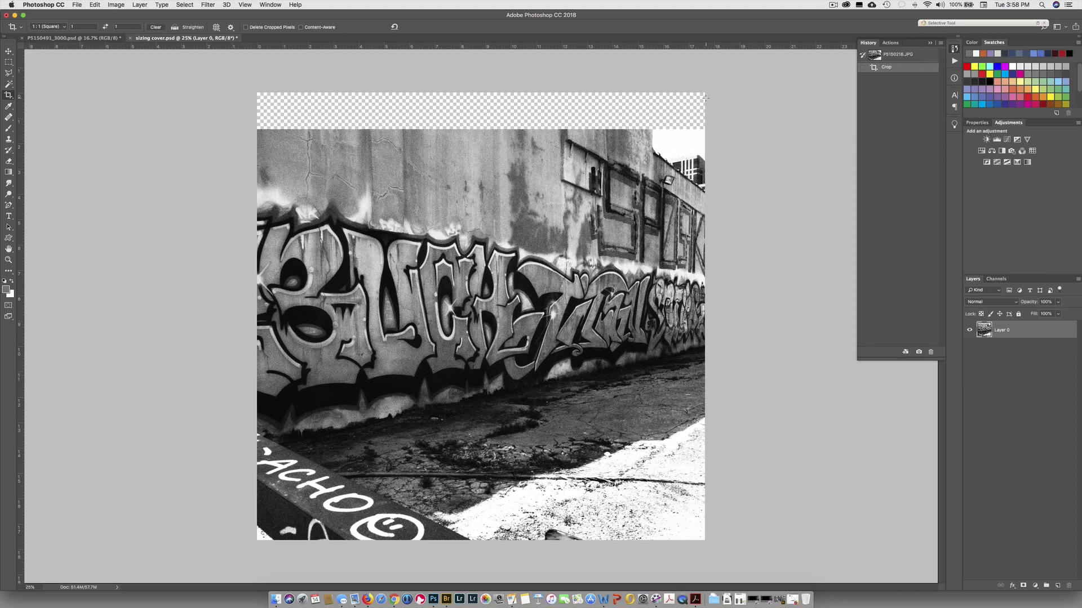
key("super+z")
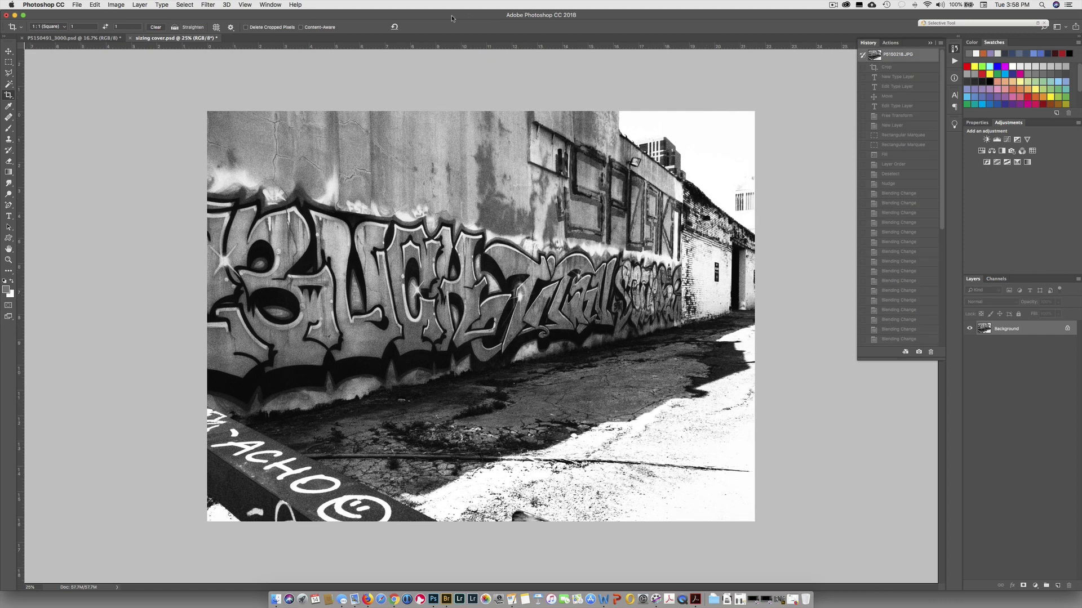
Try the square crop twice with the photo shifted right inside the frame, undoing the crop each time.
left_click(375, 193)
left_click_drag(432, 207, 494, 206)
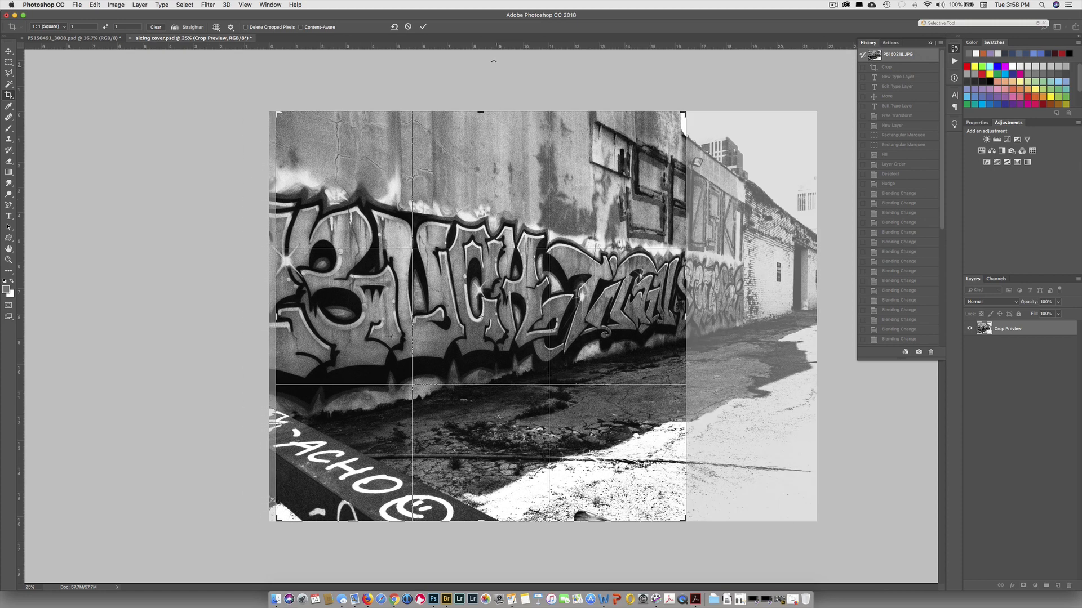
left_click(424, 27)
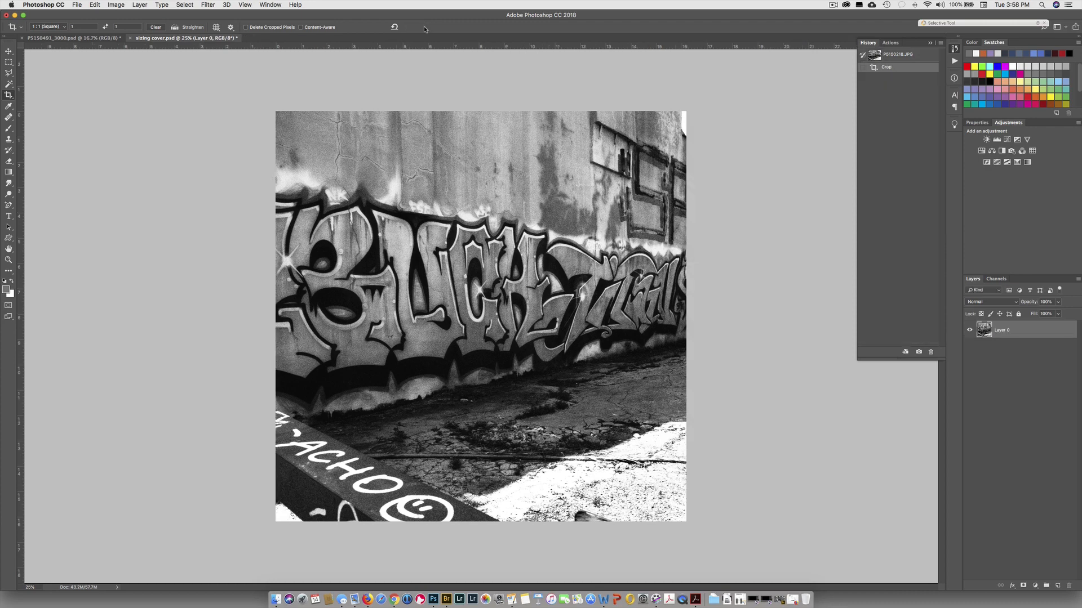
key("super+z")
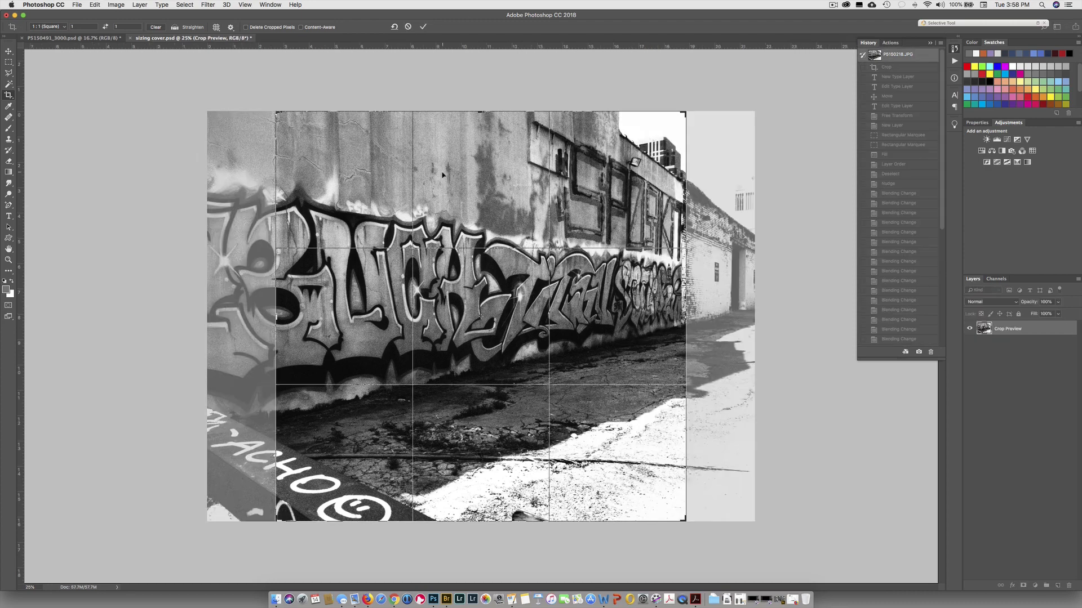
left_click_drag(402, 202, 465, 200)
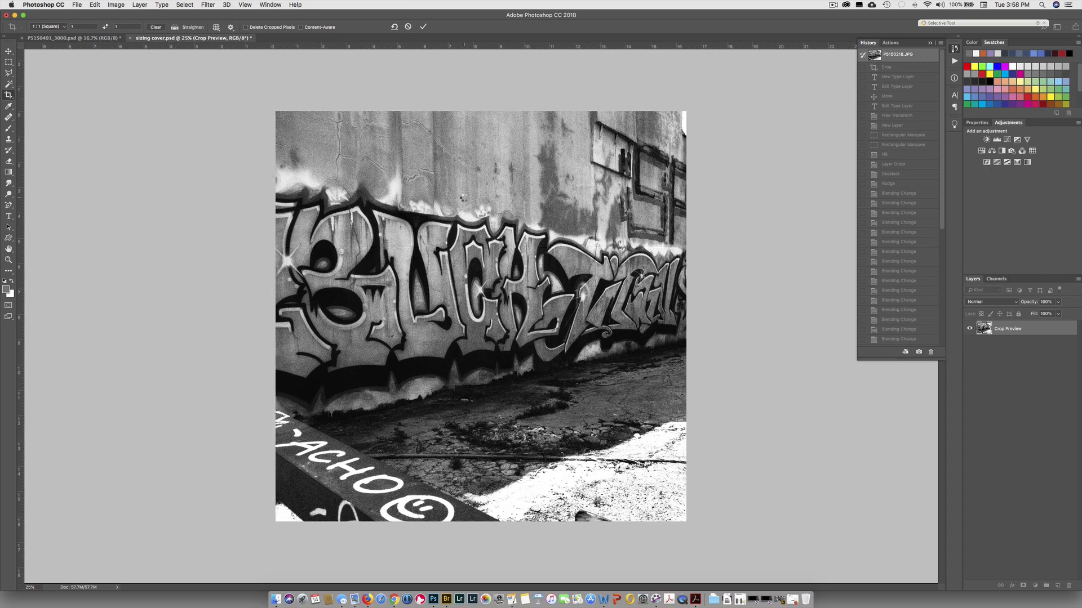
key("Return")
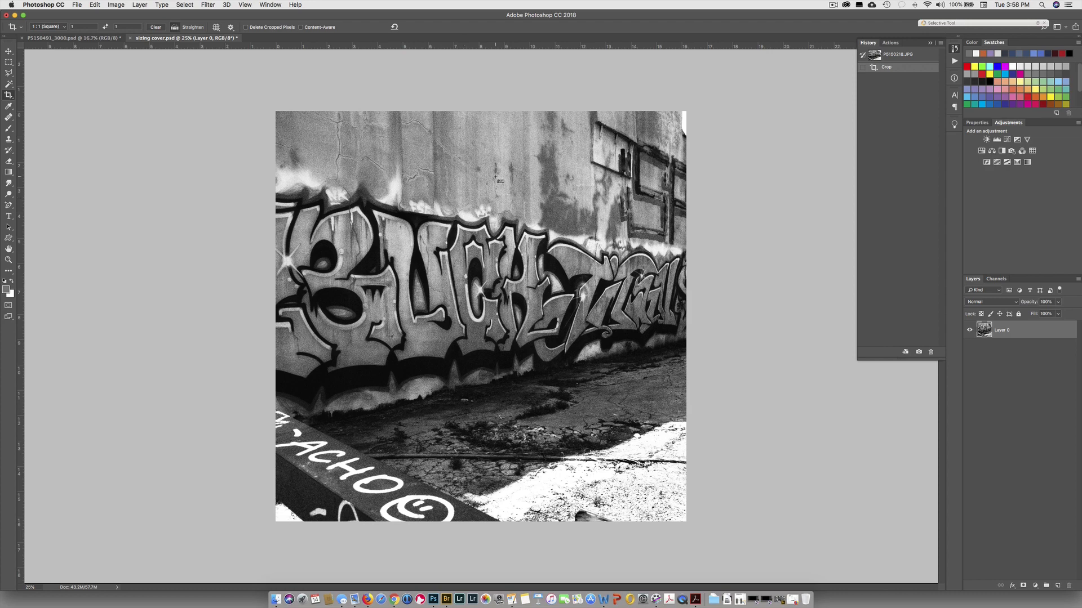
key("super+z")
Try the 4 : 5 (8 : 10) crop ratio preset and swap its width and height for a landscape frame.
left_click(60, 28)
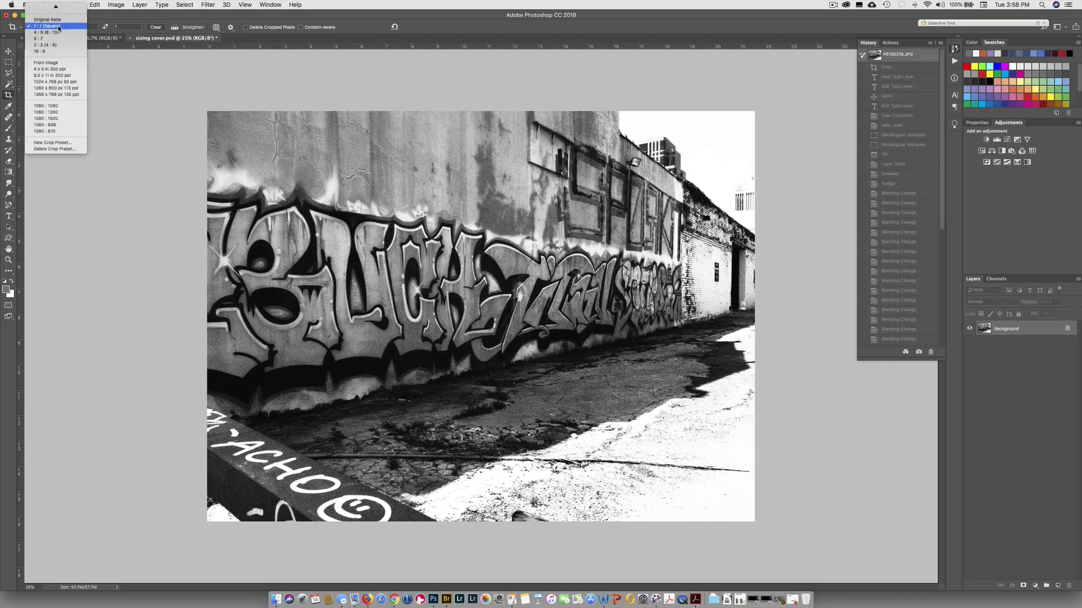
left_click(61, 35)
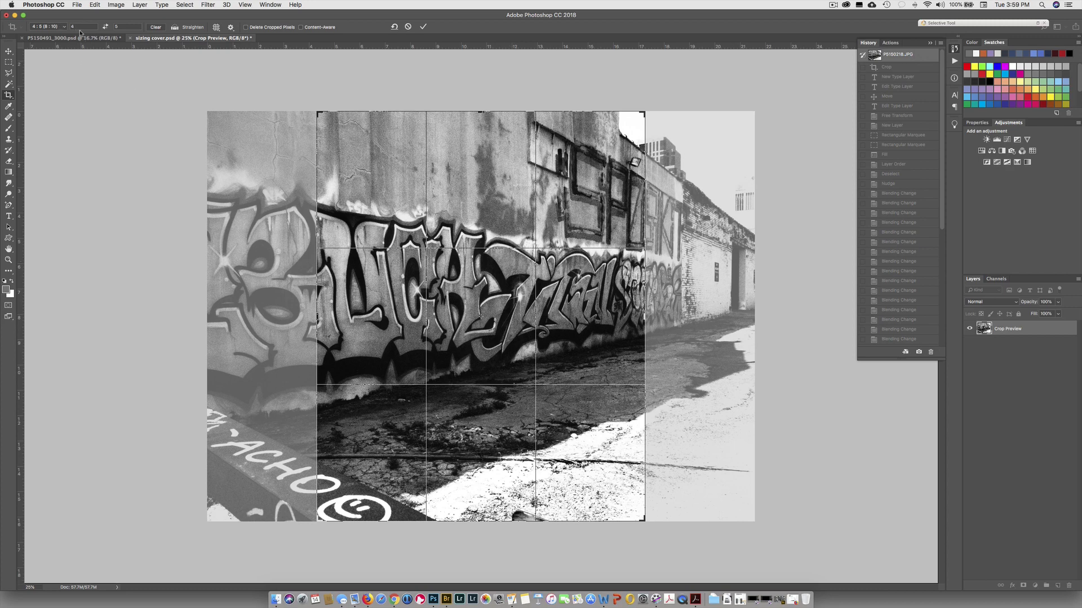
left_click(105, 28)
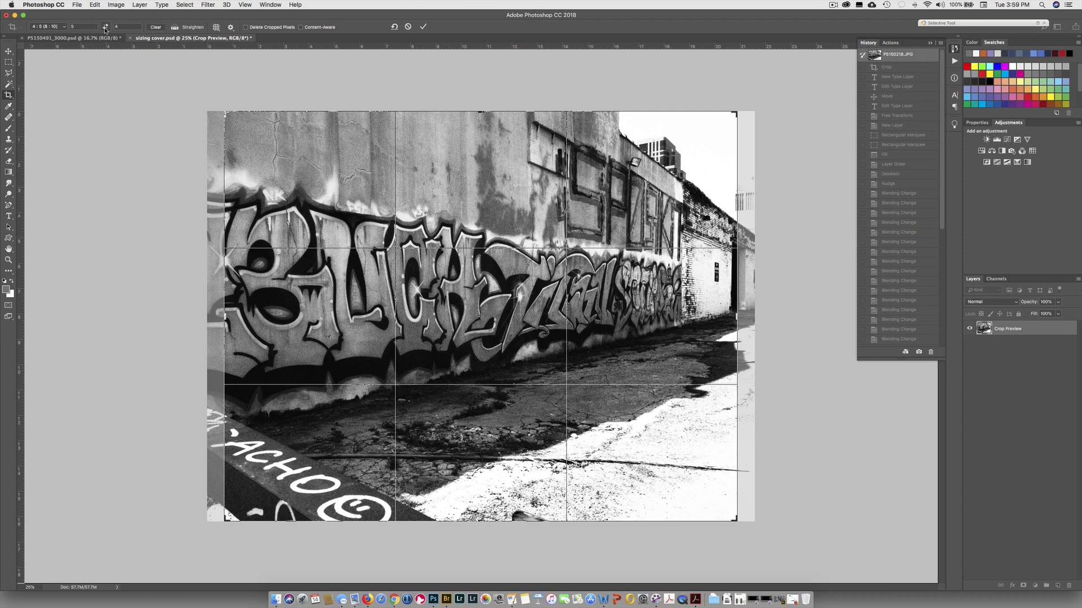
Try the 5 : 7 crop ratio preset and swap its width and height for a landscape frame.
left_click(64, 27)
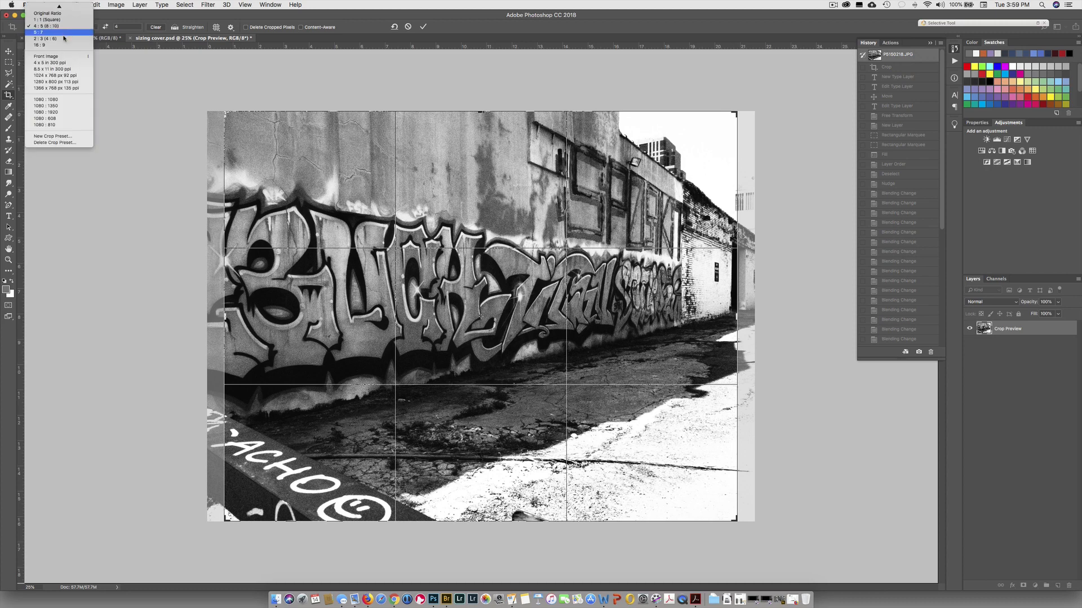
left_click(64, 33)
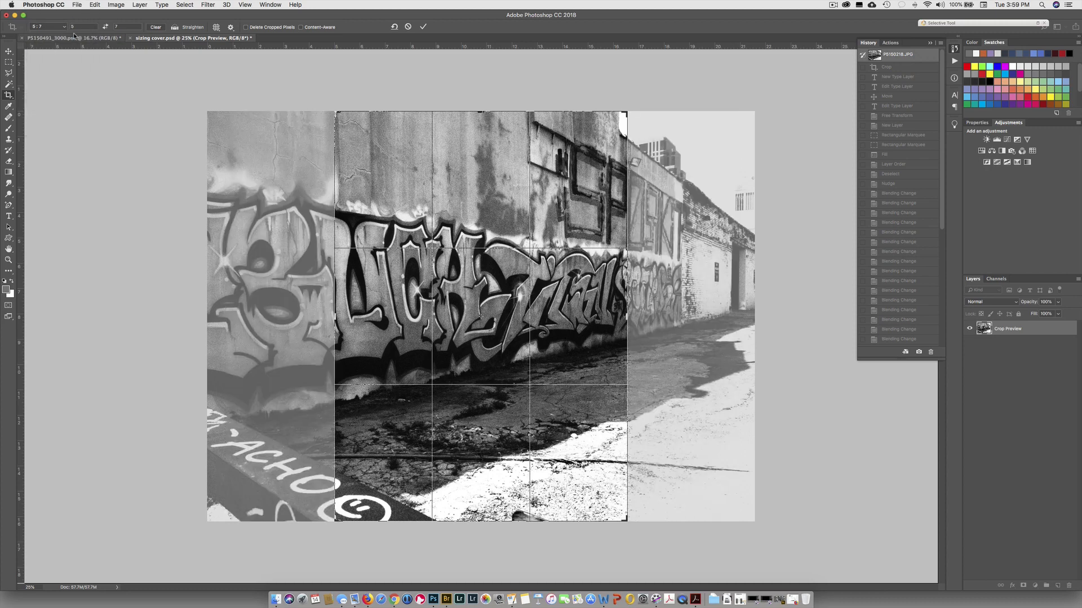
left_click(106, 27)
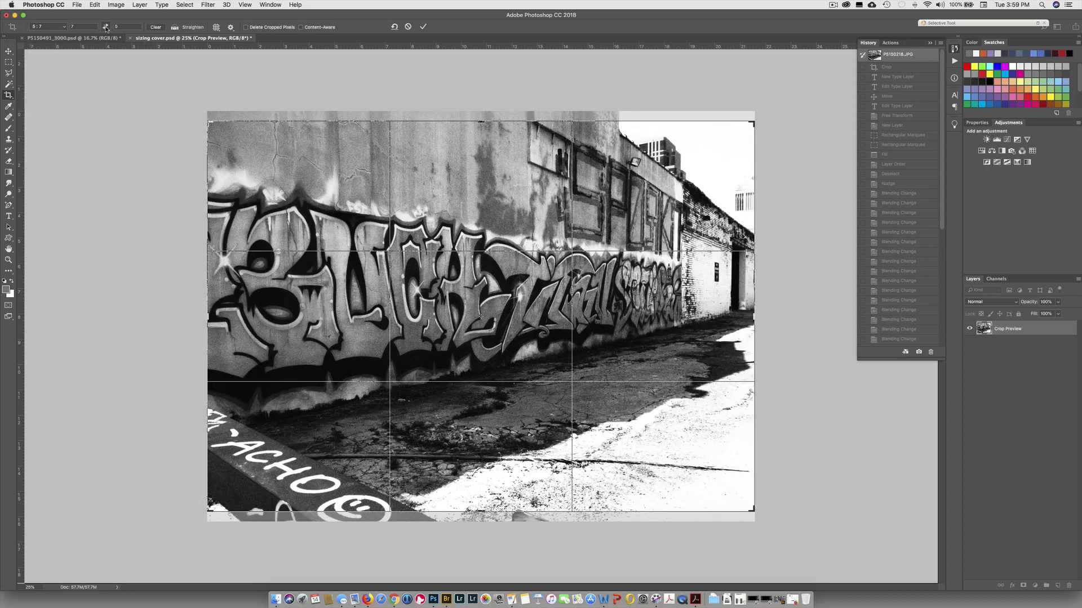
Crop the photo with the 16 : 9 ratio preset, shifting the photo slightly upward inside the frame.
left_click(64, 27)
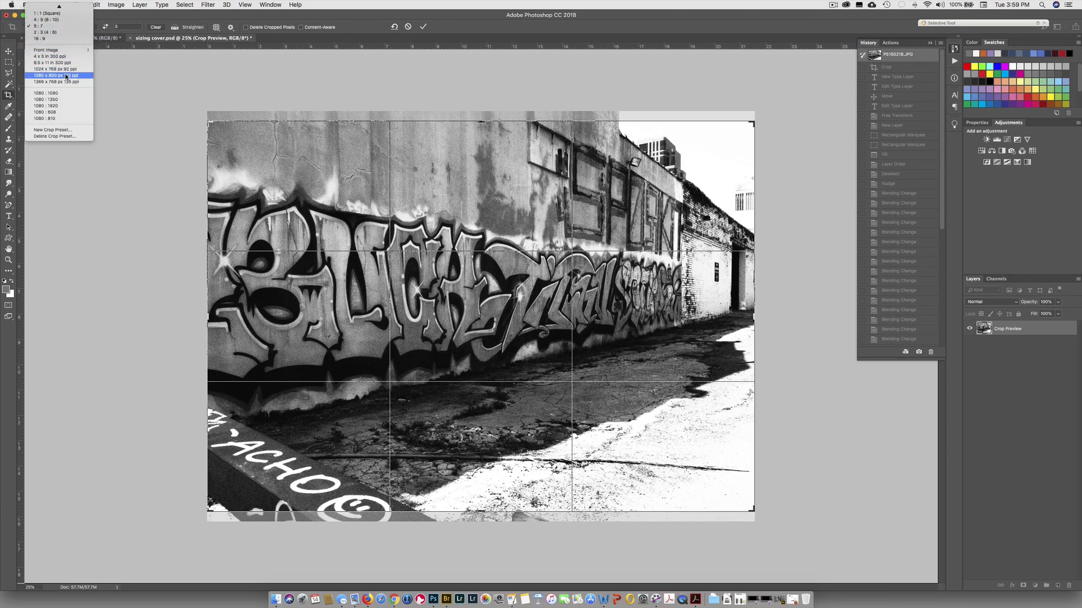
left_click(62, 39)
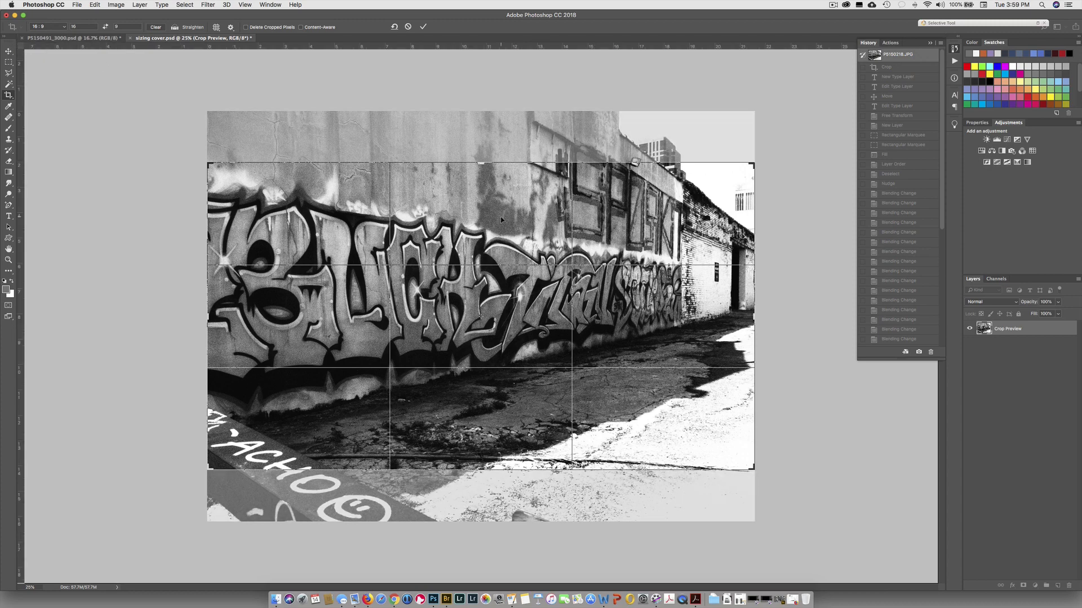
left_click_drag(501, 229, 501, 209)
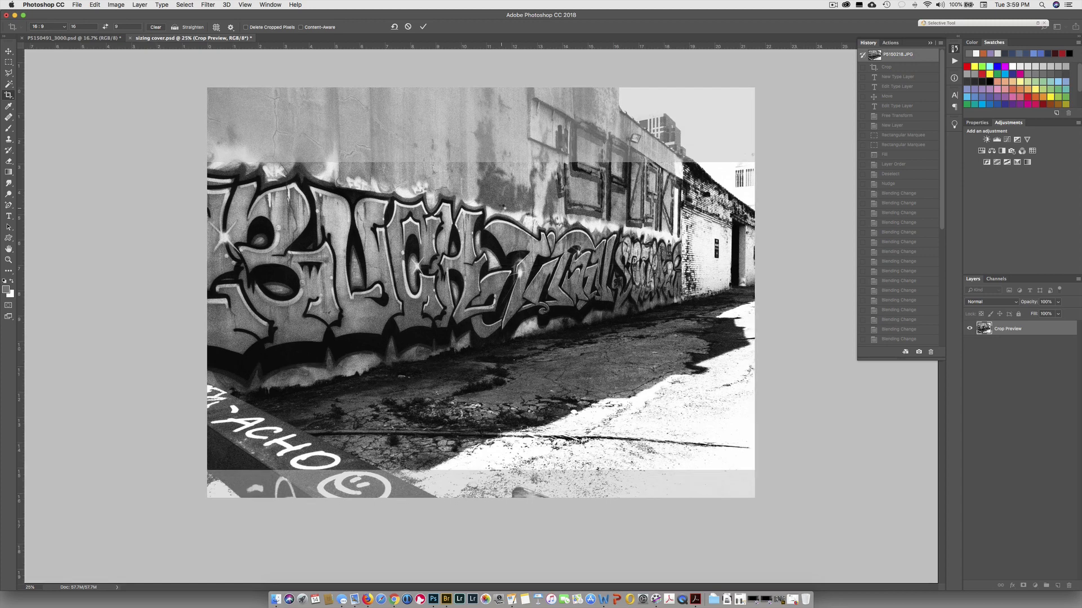
key("Return")
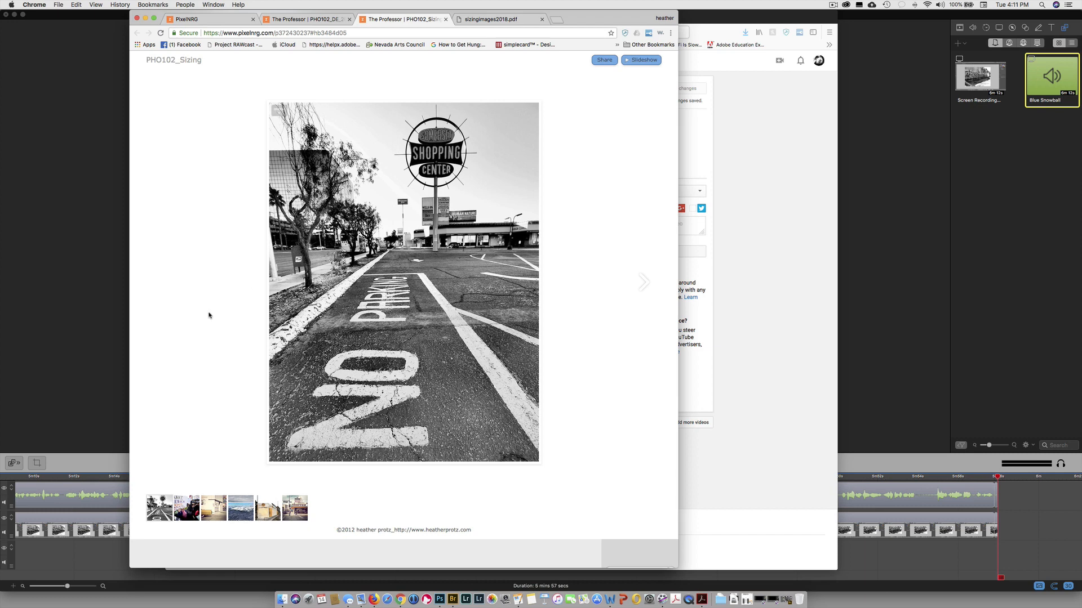
In the PHO102_Sizing web gallery in Chrome, open the aerial clouds photo and bring up its download options.
left_click(215, 510)
left_click(241, 509)
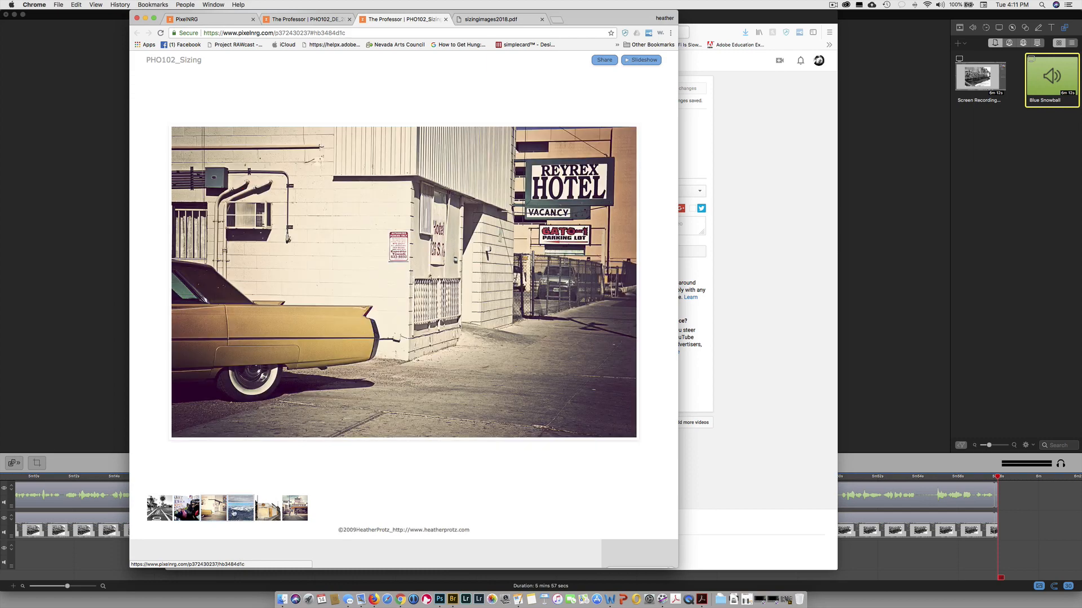
left_click(181, 115)
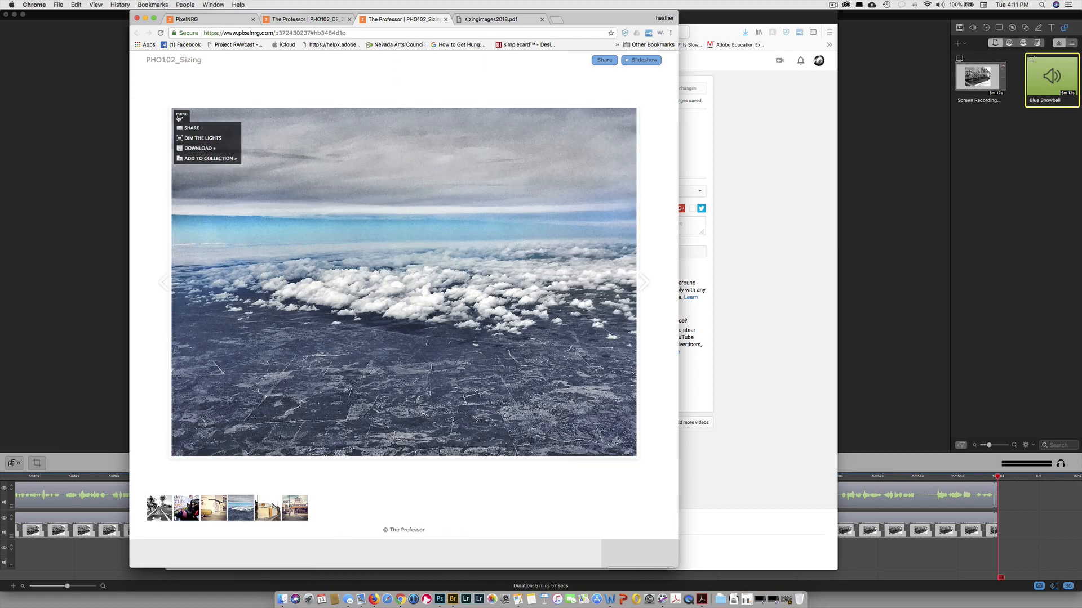
mouse_move(194, 148)
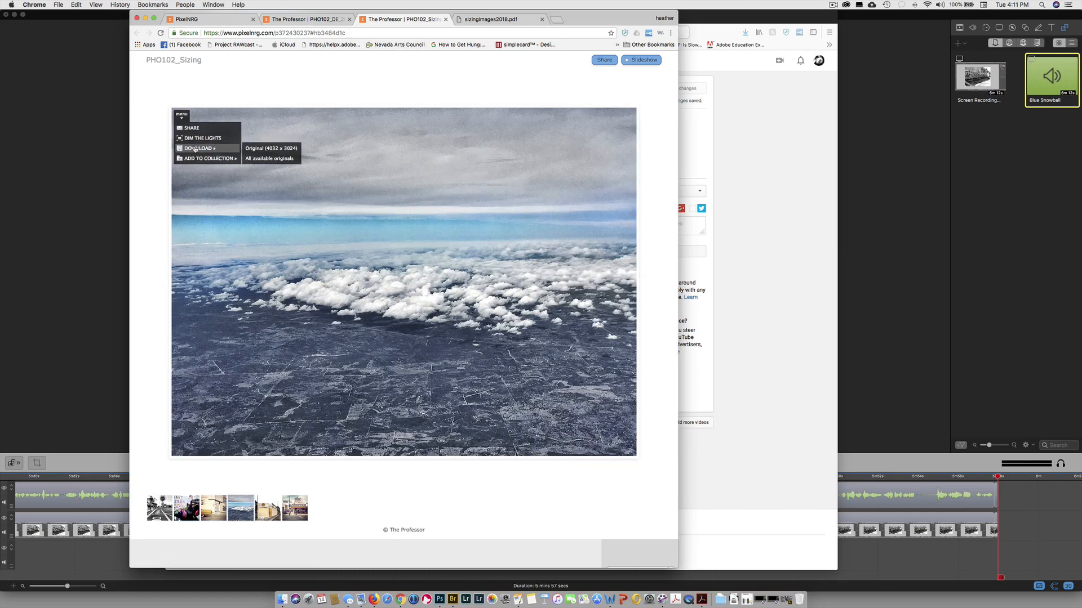